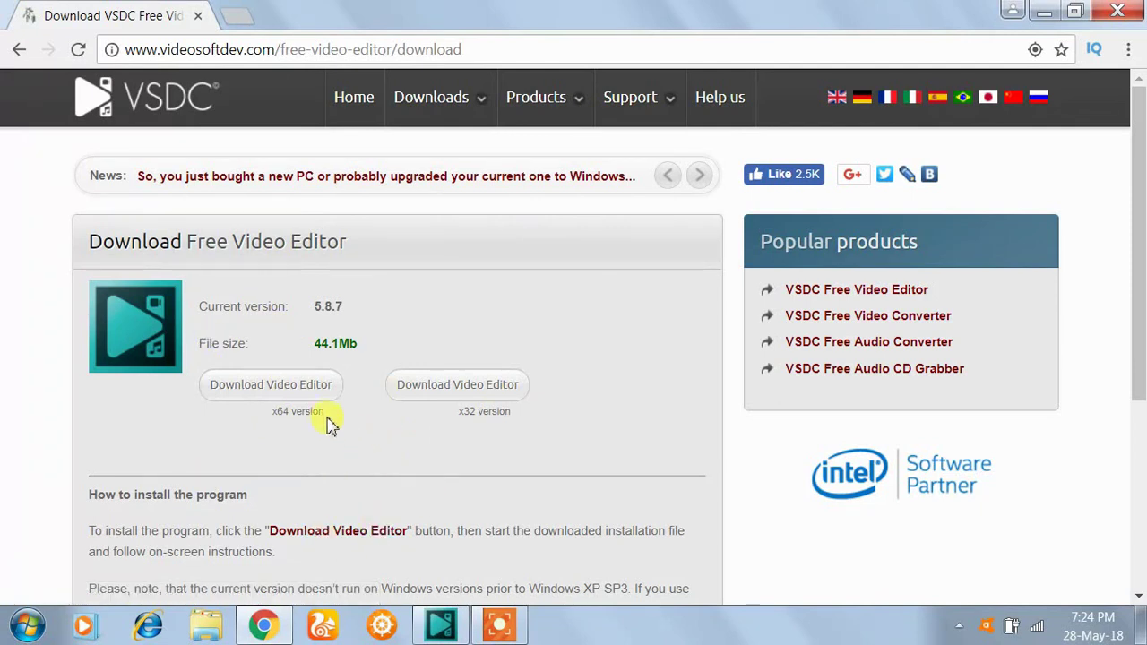
Download the x64 version of the video editor, then launch VSDC Free Video Editor and dismiss its Pro upgrade offer.
{"action": "left_click", "coordinate": [267, 391]}
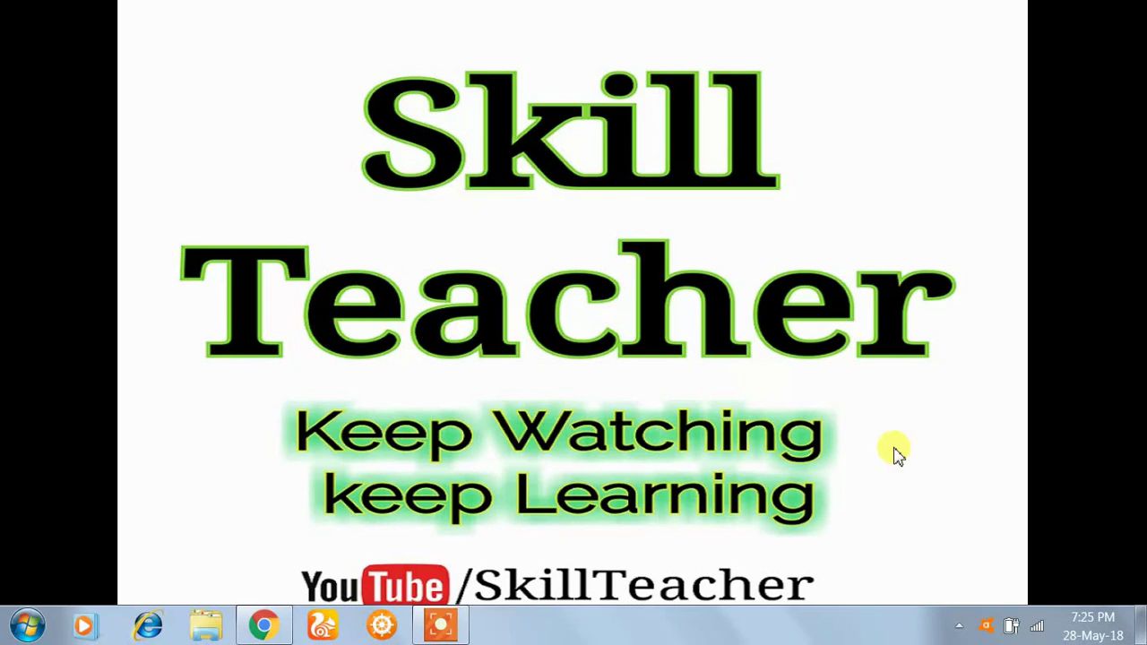
{"action": "left_click", "coordinate": [30, 627]}
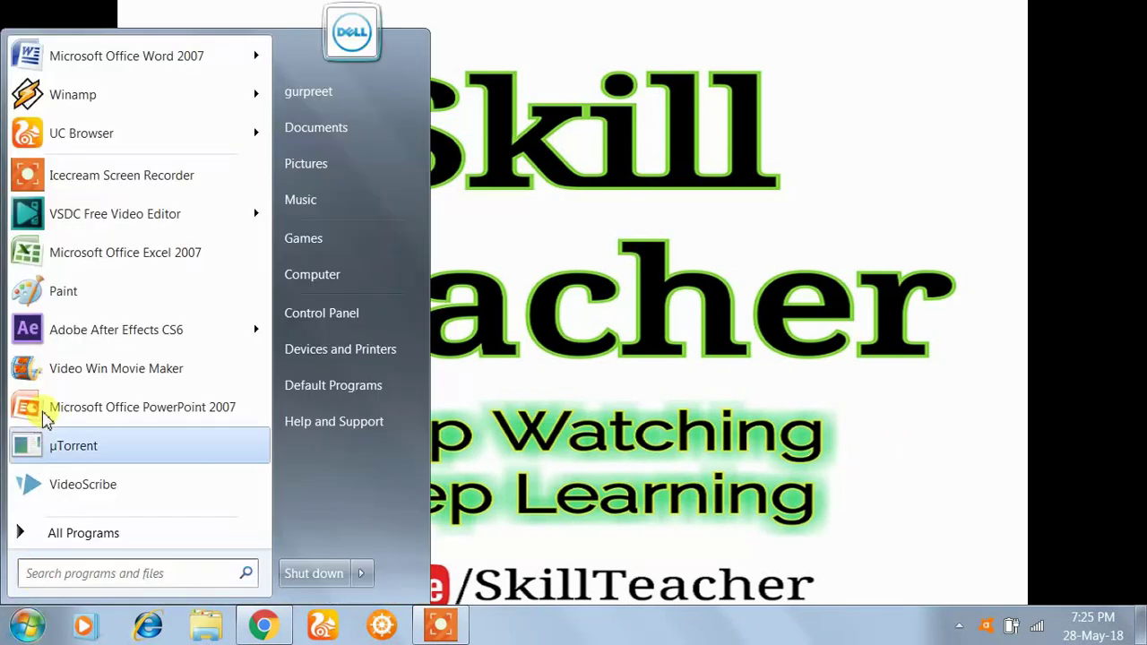
{"action": "mouse_move", "coordinate": [90, 222]}
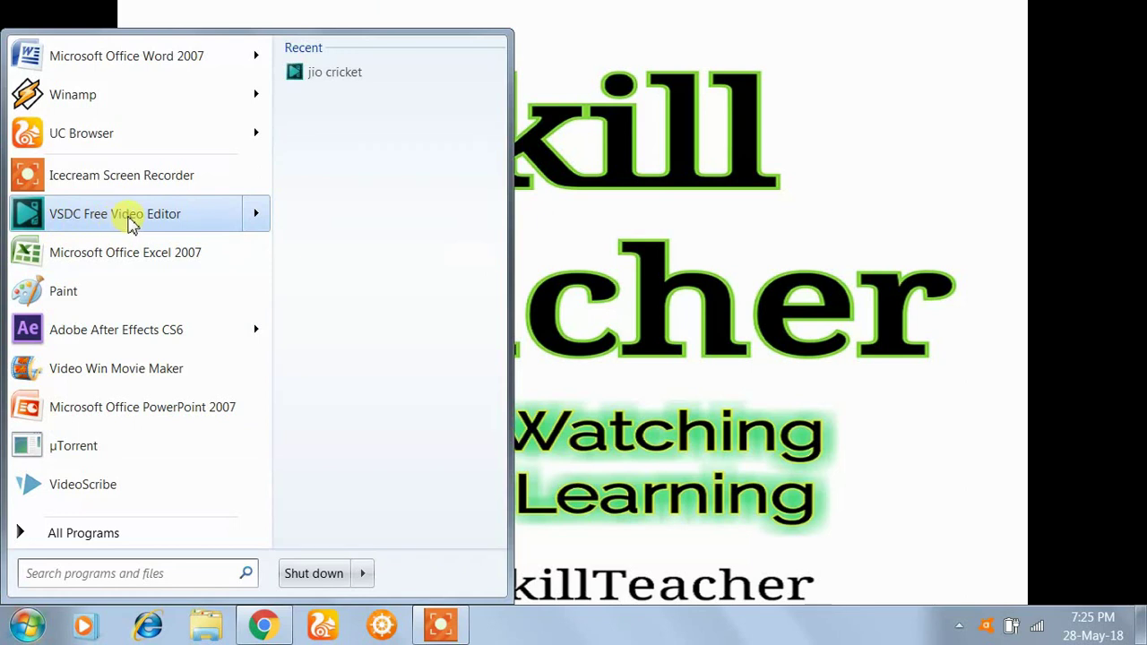
{"action": "left_click", "coordinate": [130, 221]}
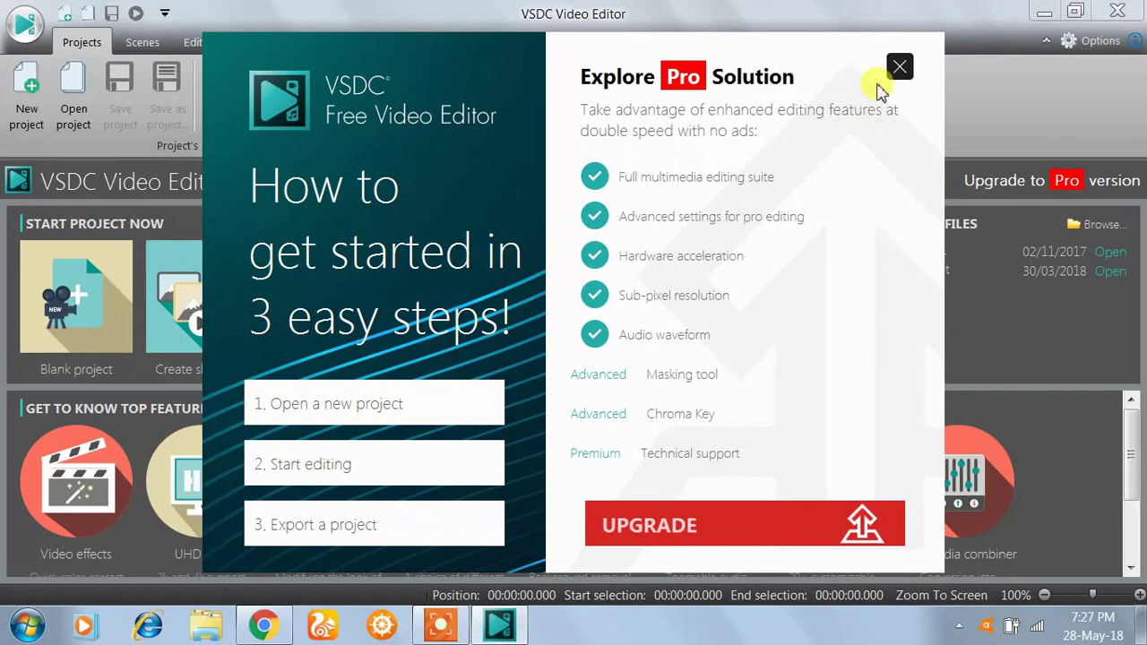
{"action": "left_click", "coordinate": [904, 70]}
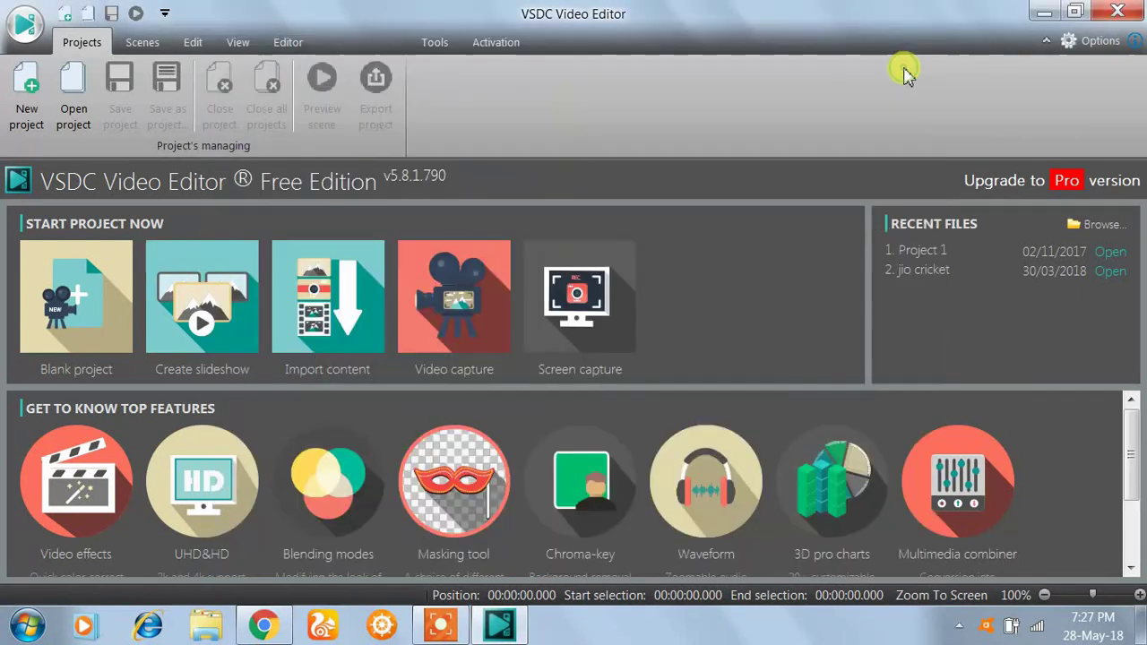
Create a new blank project titled "video editor for pc" with the default resolution and frame rate settings.
{"action": "left_click", "coordinate": [32, 89]}
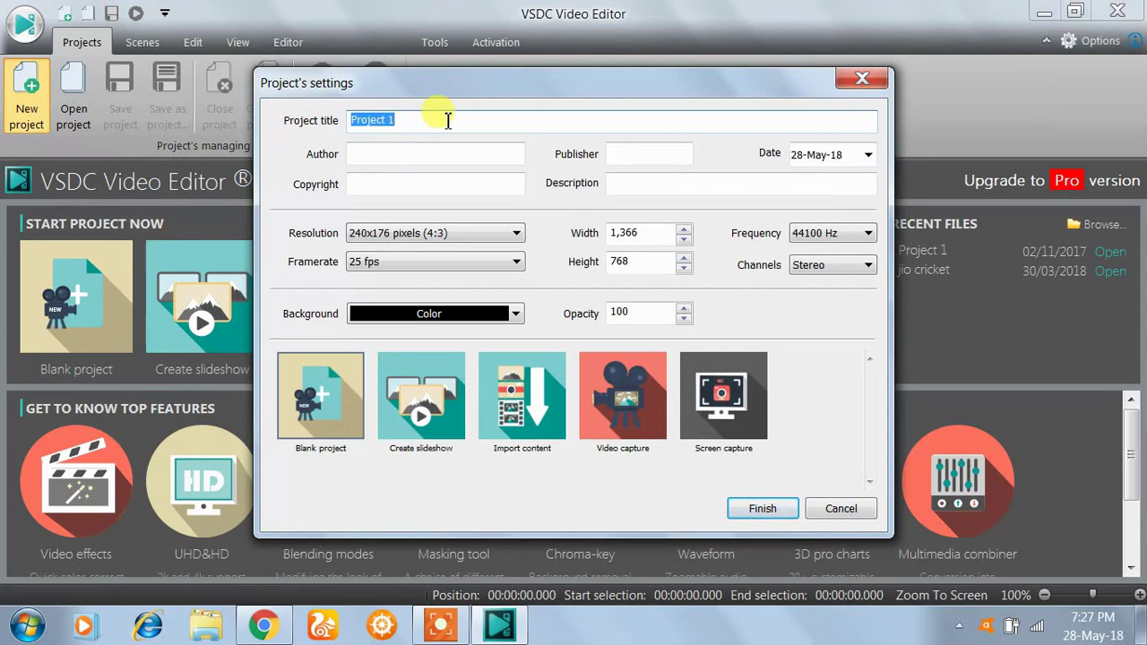
{"action": "type", "text": "v"}
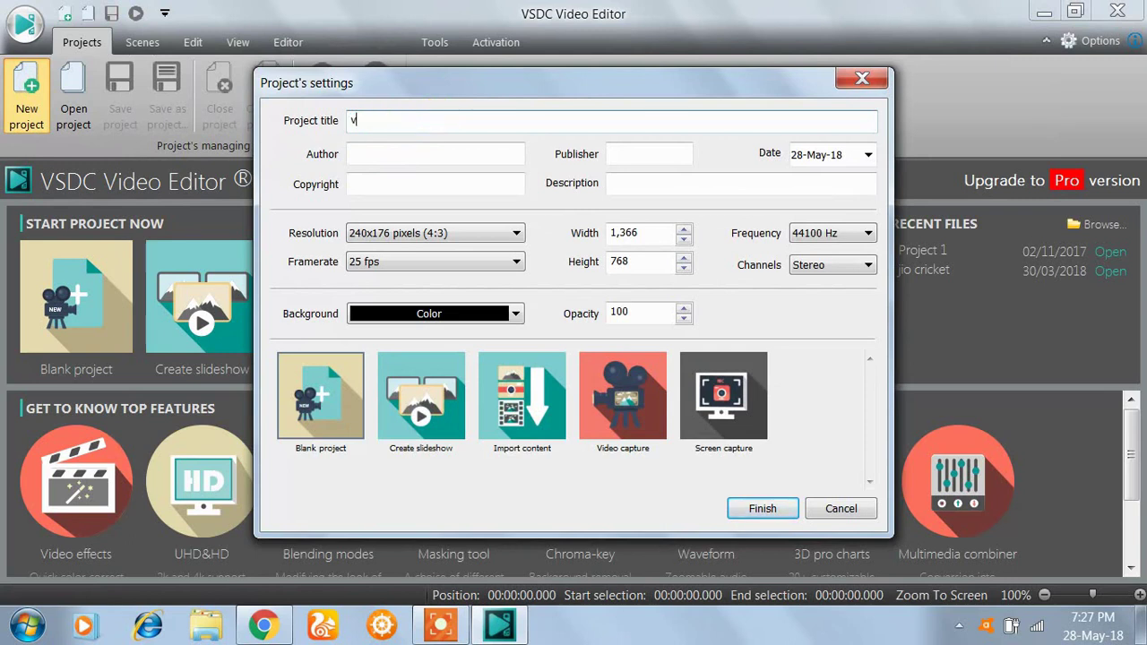
{"action": "type", "text": "ideo editor for pc"}
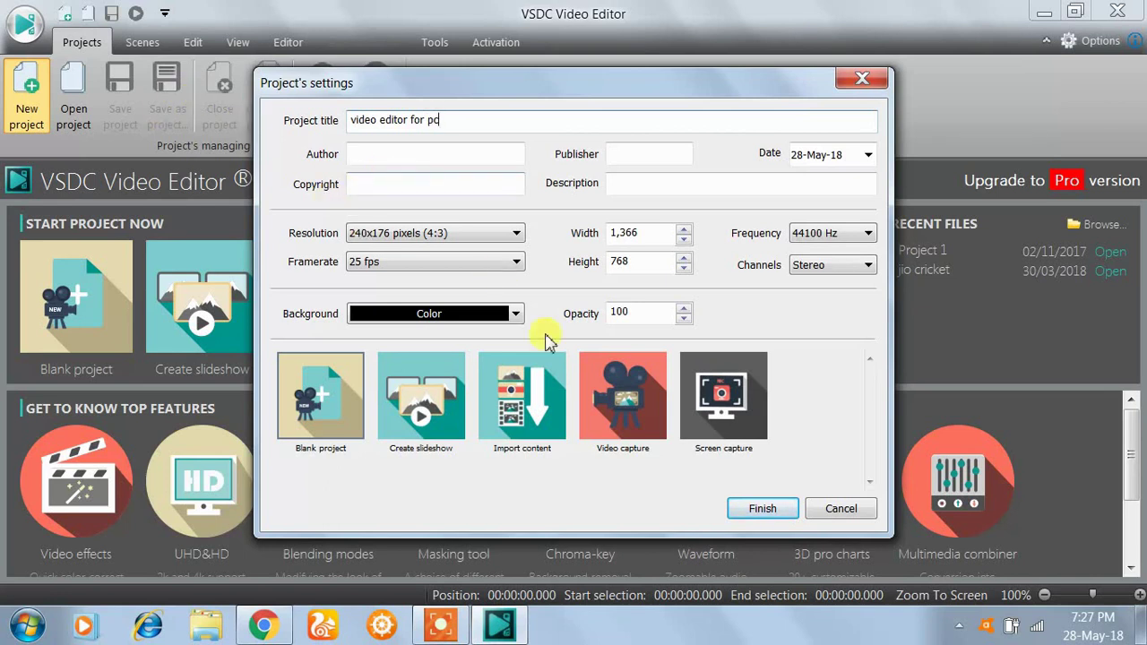
{"action": "left_click", "coordinate": [760, 509]}
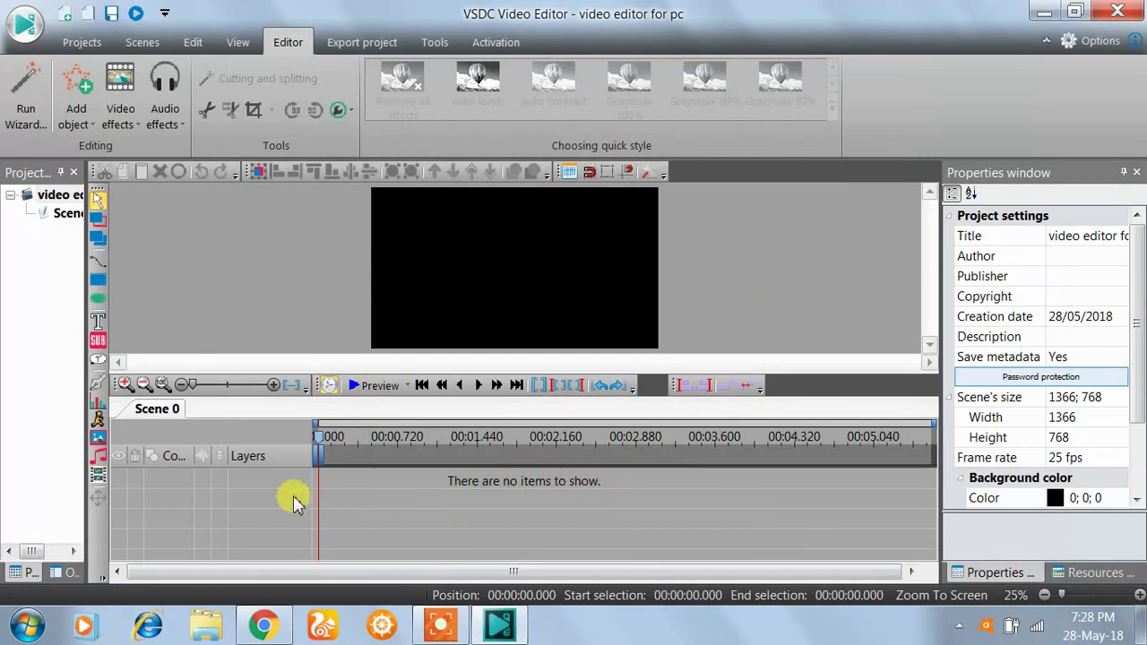
Add the desktop video "WhatsApp Video 2017-10-07 at 11.57.25 AM" on a new layer from the cursor position at the scene's beginning.
{"action": "left_click", "coordinate": [102, 482]}
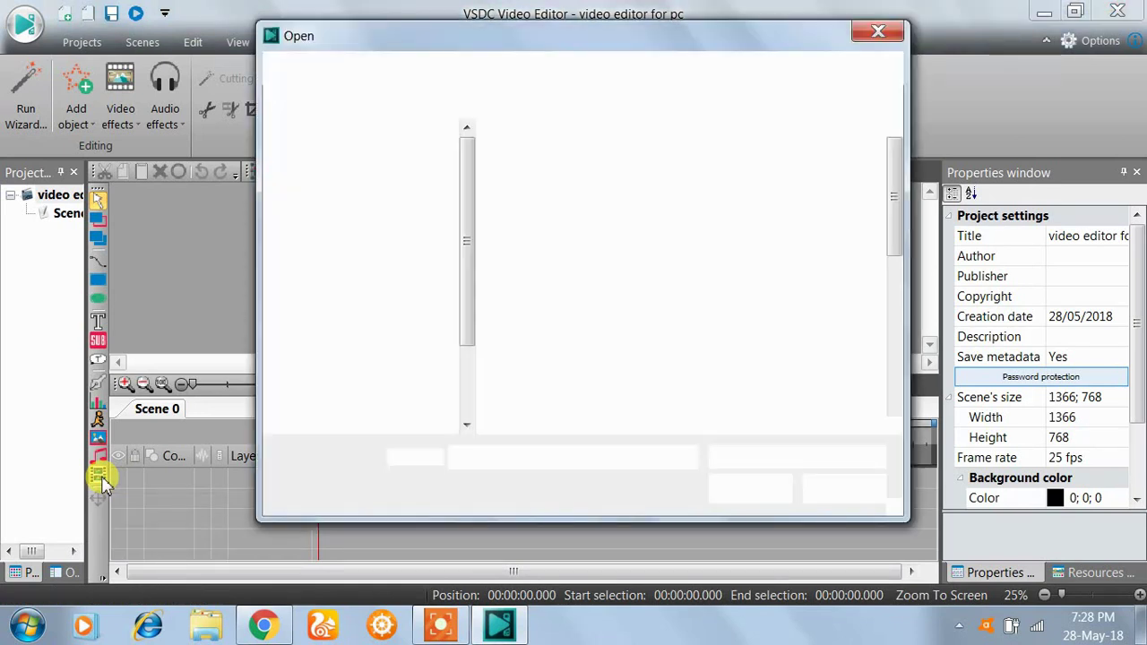
{"action": "left_click_drag", "start_coordinate": [886, 210], "coordinate": [870, 397]}
{"action": "left_click", "coordinate": [600, 394]}
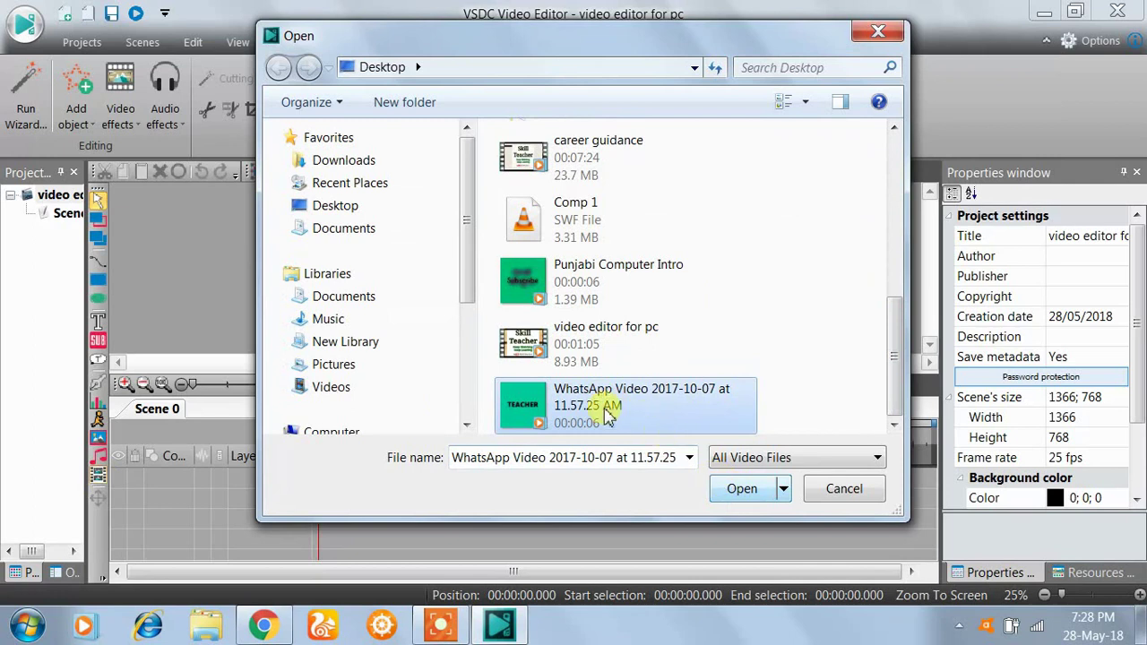
{"action": "left_click", "coordinate": [735, 494]}
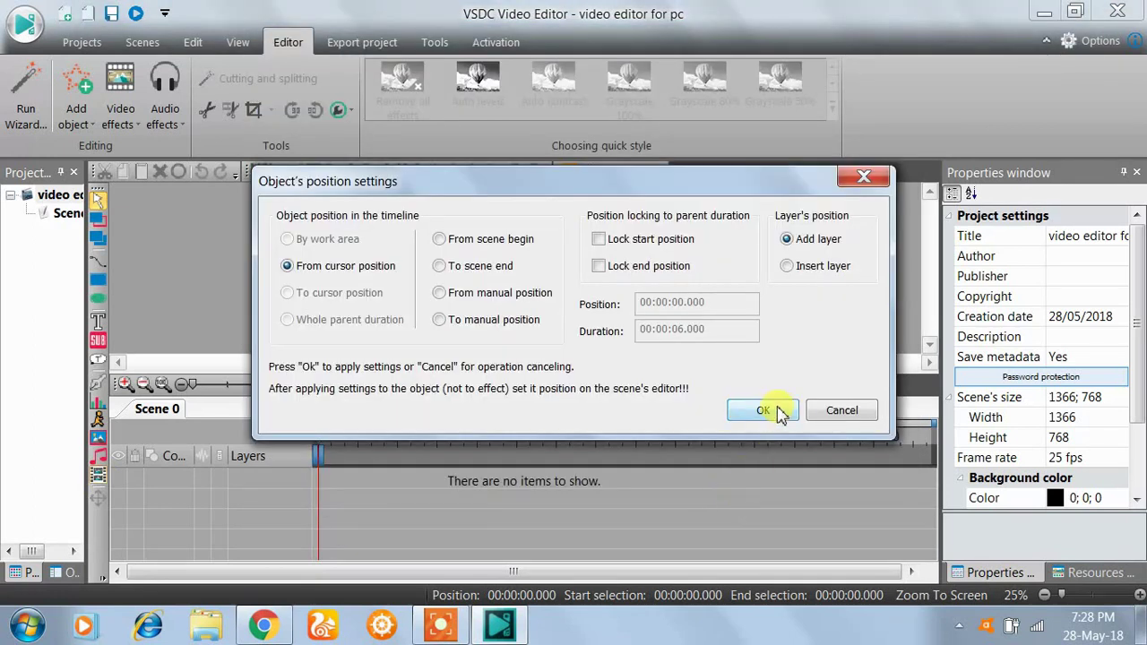
{"action": "left_click", "coordinate": [766, 411]}
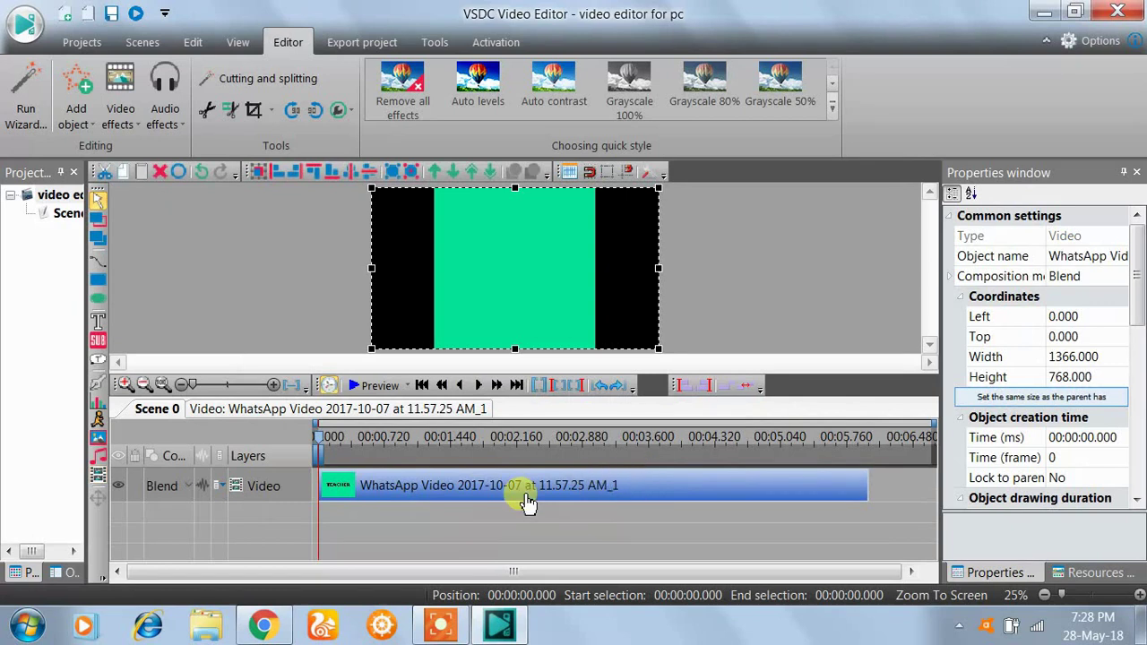
Preview the scene with the intro clip and close the preview.
{"action": "left_click", "coordinate": [375, 392]}
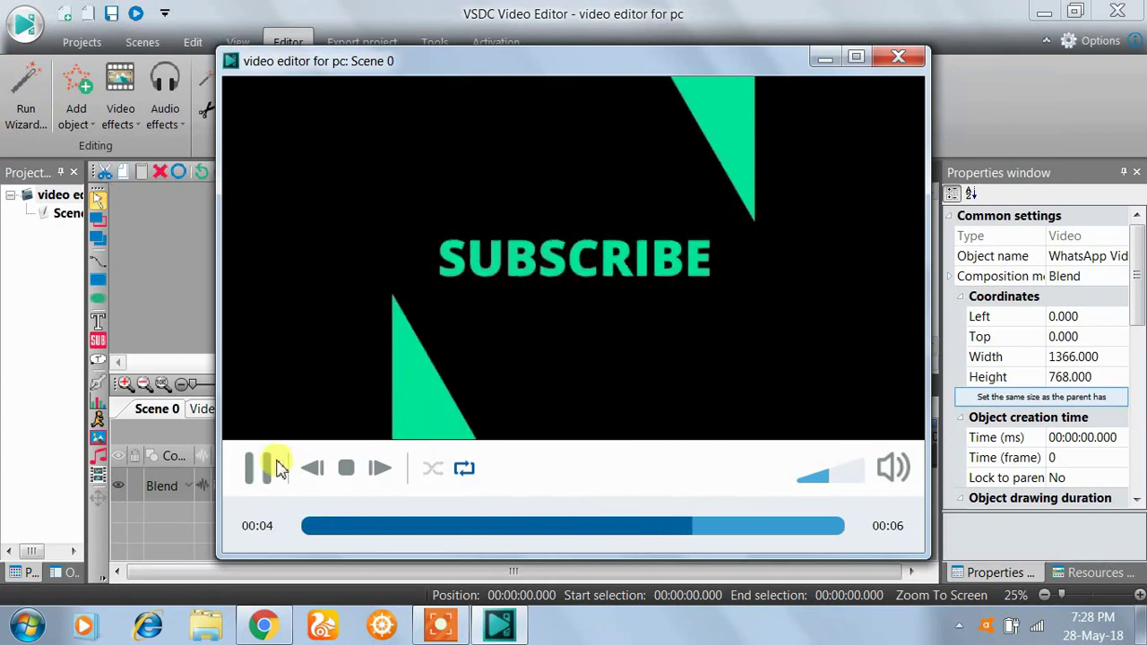
{"action": "left_click", "coordinate": [898, 58]}
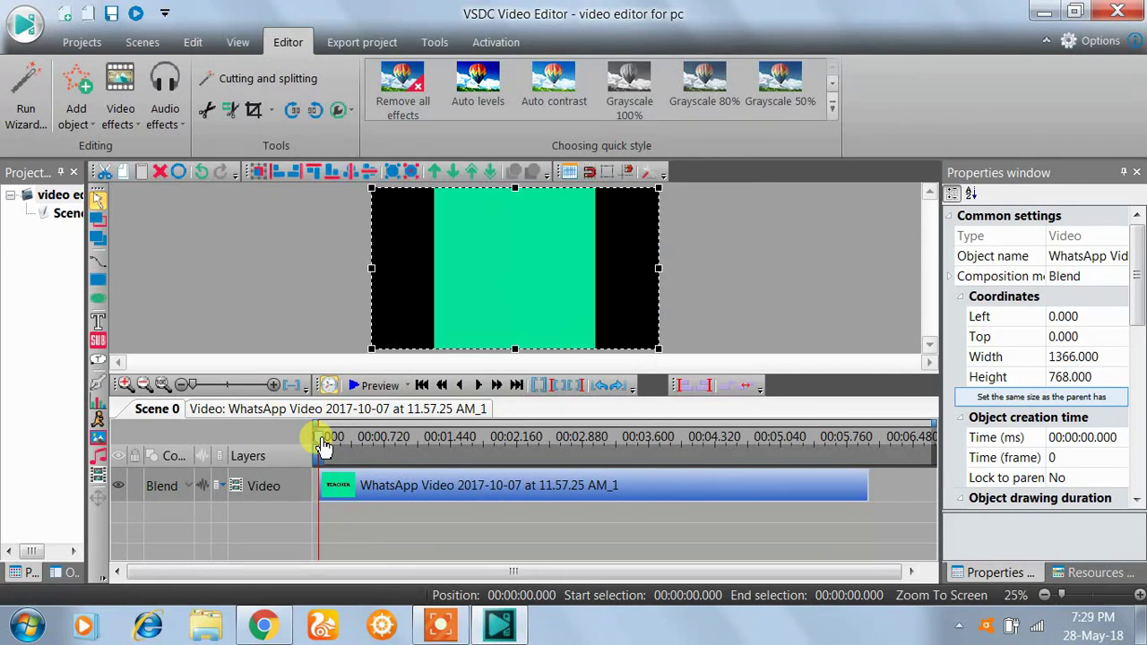
Add the desktop video "video editor for pc" on a new layer from the cursor position at 00:00:06.000, the end of the intro clip.
{"action": "left_click_drag", "start_coordinate": [325, 445], "coordinate": [872, 445]}
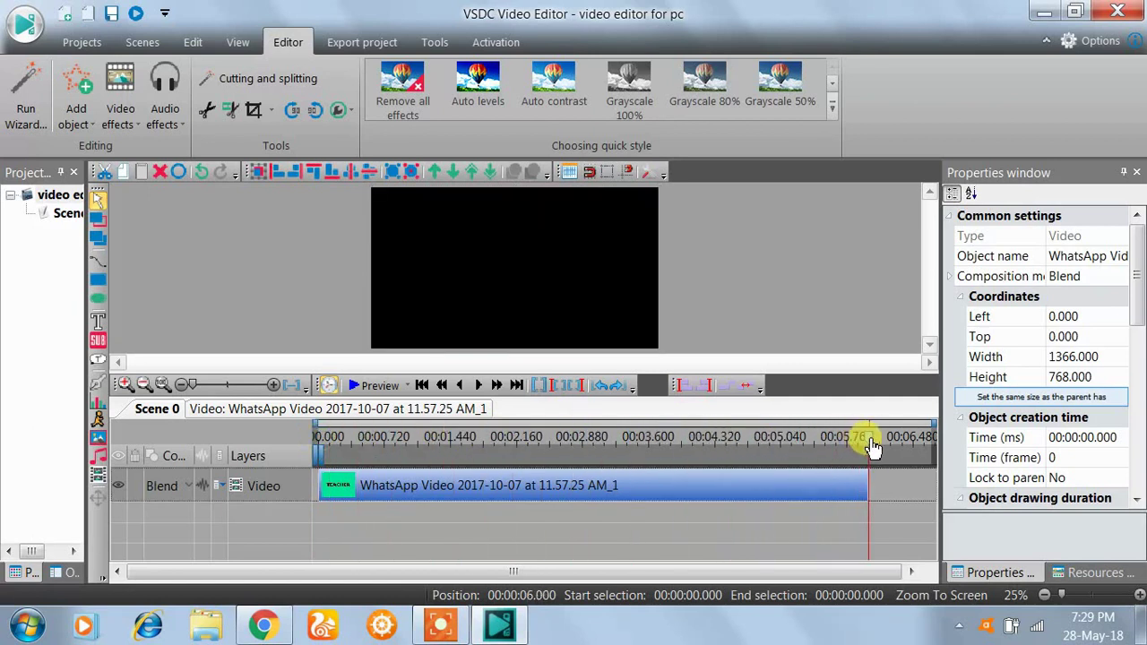
{"action": "left_click", "coordinate": [99, 477]}
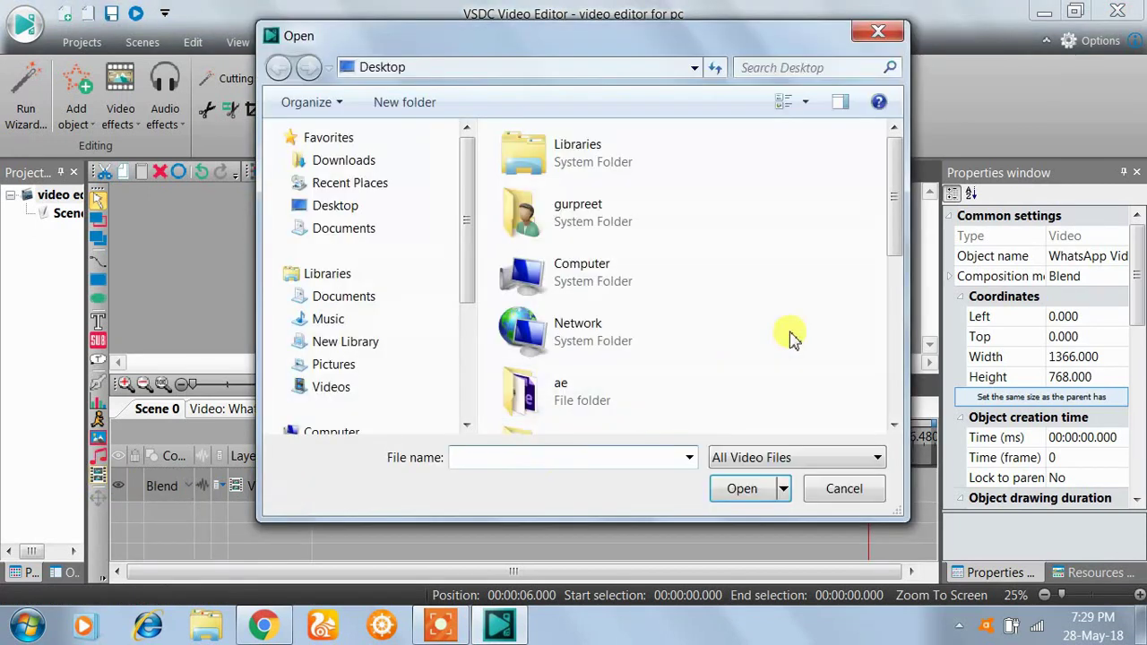
{"action": "left_click_drag", "start_coordinate": [899, 215], "coordinate": [891, 404]}
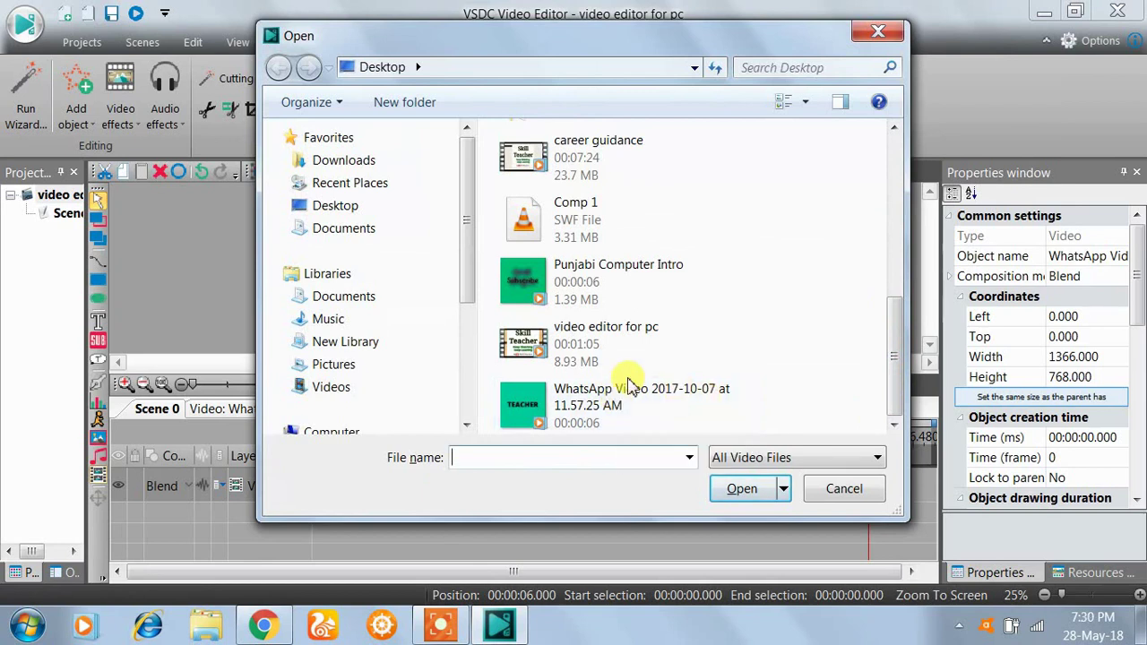
{"action": "left_click", "coordinate": [569, 339]}
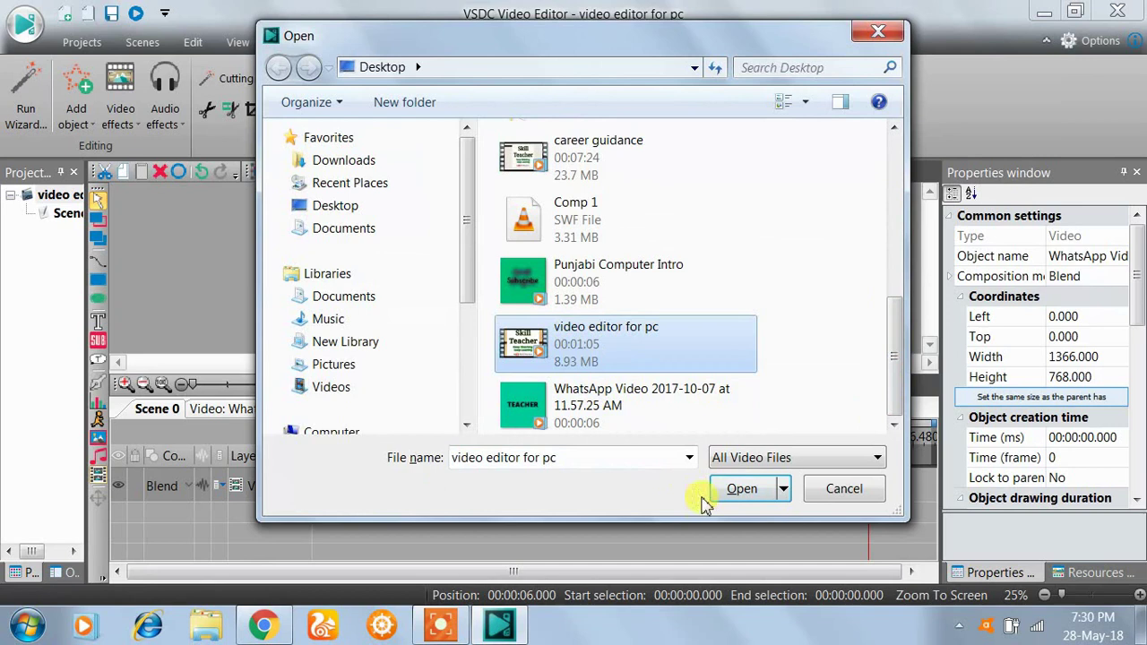
{"action": "left_click", "coordinate": [731, 492]}
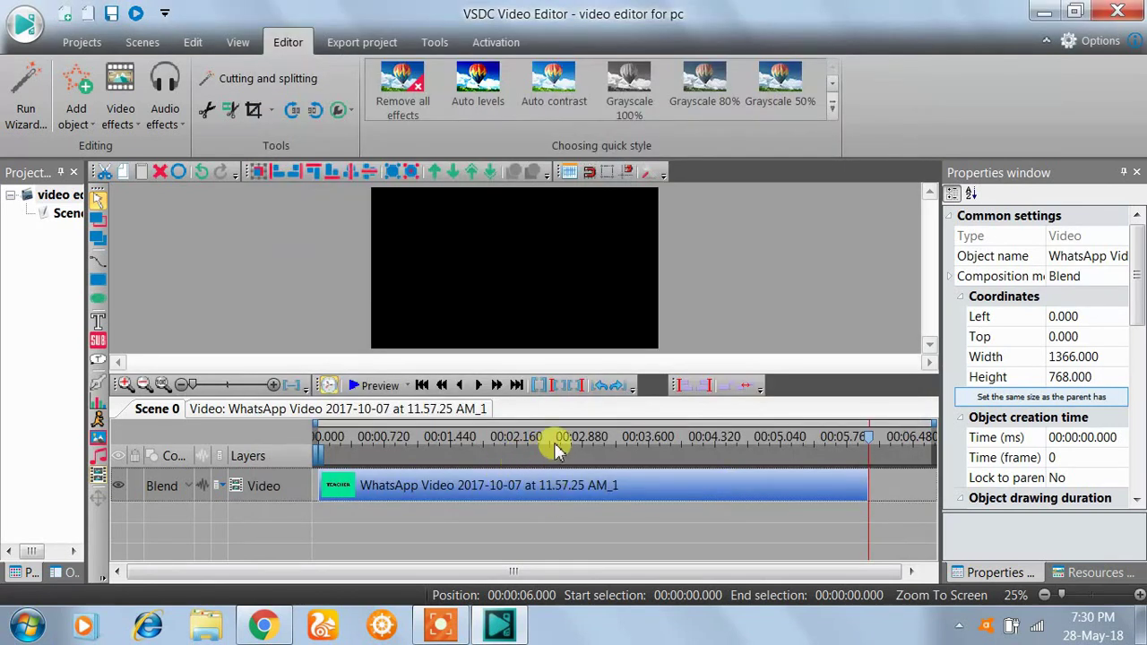
{"action": "left_click", "coordinate": [760, 414]}
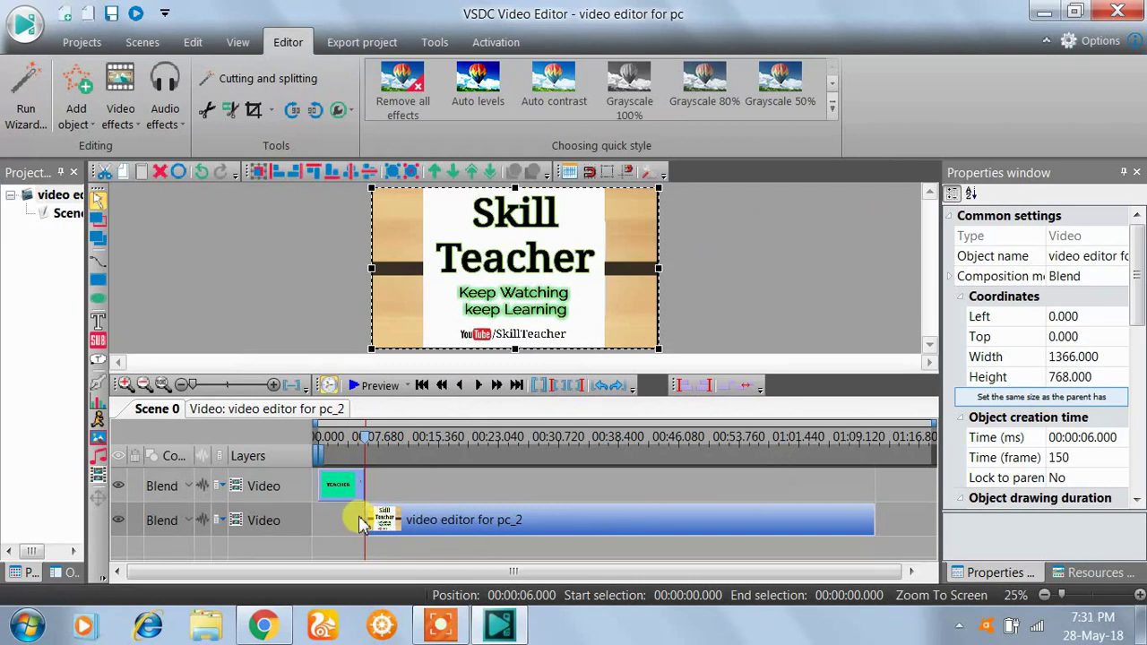
Raise the audio volume of the "video editor for pc" clip to 10.0 dB.
{"action": "mouse_move", "coordinate": [399, 534]}
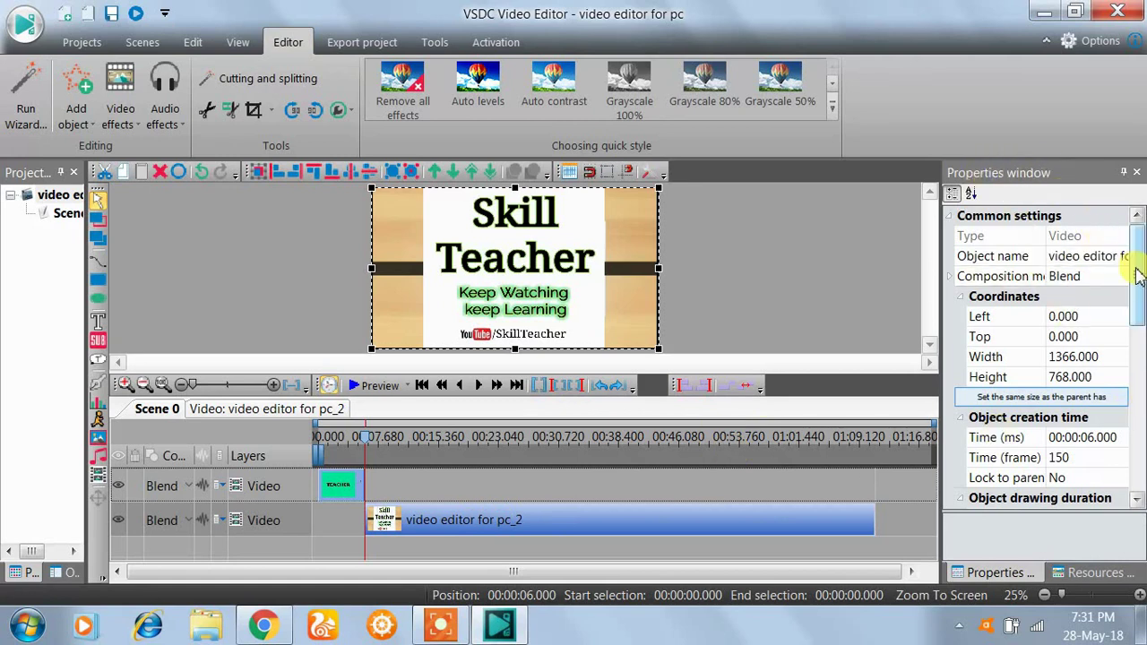
{"action": "scroll", "coordinate": [1128, 269], "scroll_direction": "down", "scroll_amount": 10}
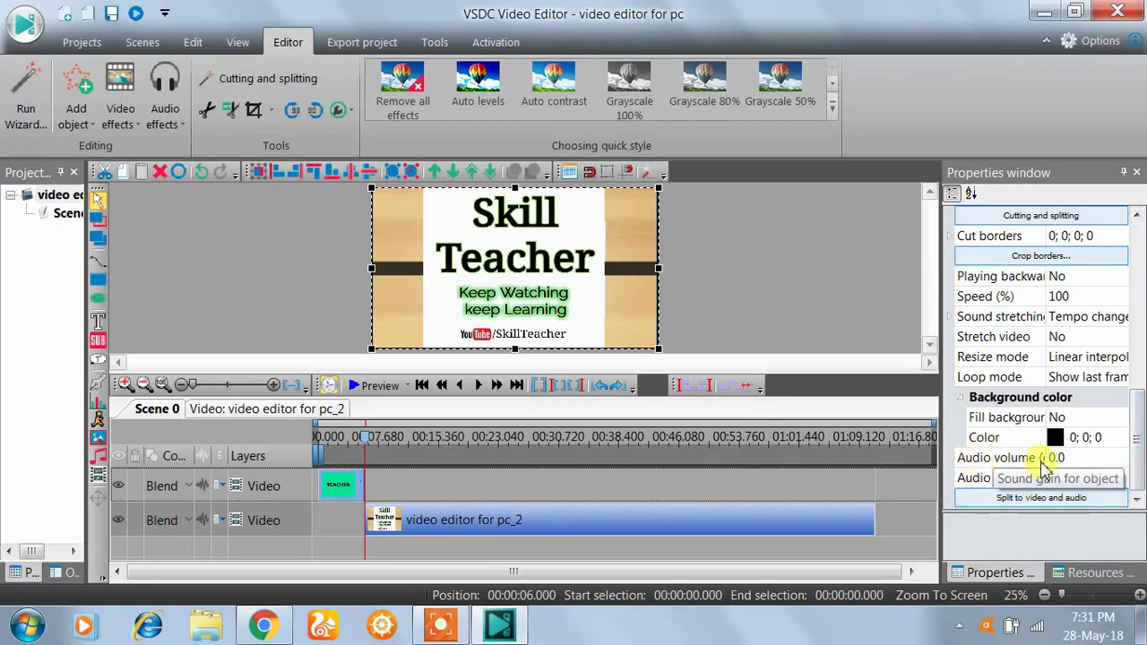
{"action": "left_click", "coordinate": [1111, 458]}
{"action": "left_click", "coordinate": [1123, 457]}
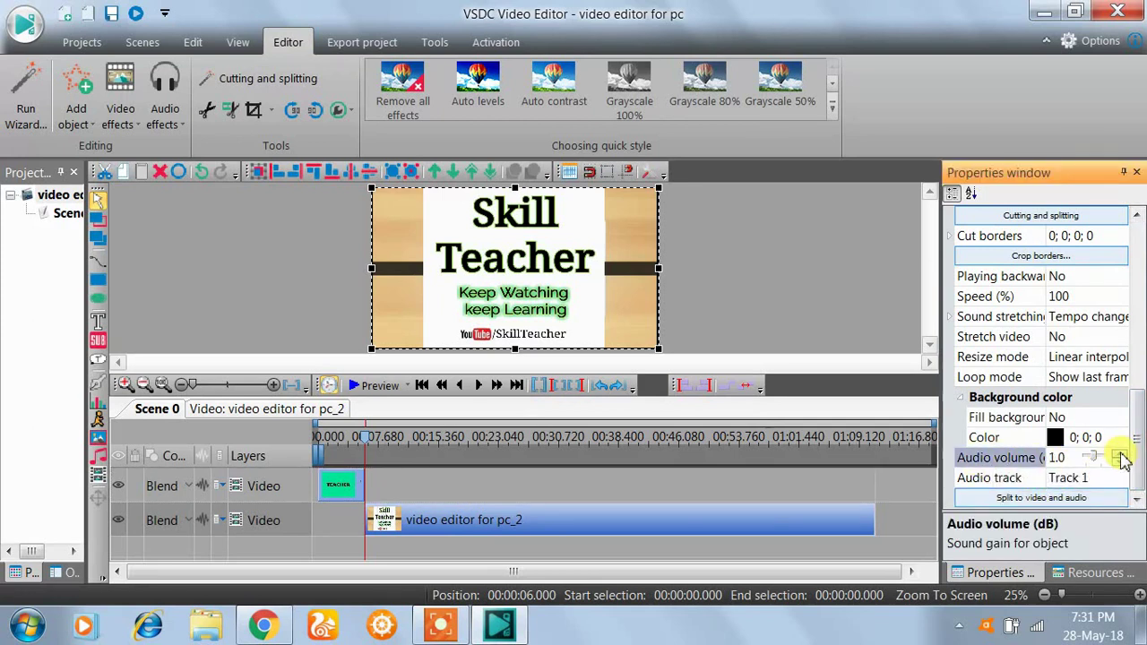
{"action": "left_click", "coordinate": [1123, 457]}
{"action": "left_click", "coordinate": [1123, 457]}
{"action": "left_click", "coordinate": [1123, 457]}
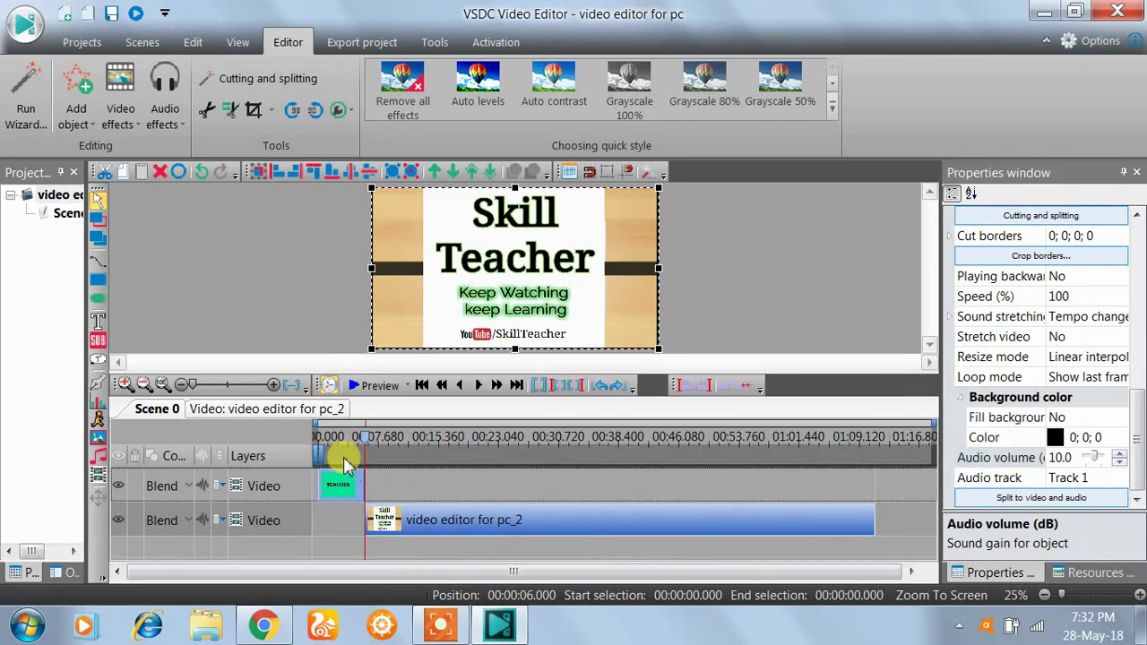
Mark the timeline range from 00:00:31.120 to 00:00:53.960 over the second clip and return the cursor to the scene's beginning.
{"action": "left_click", "coordinate": [351, 455]}
{"action": "left_click_drag", "start_coordinate": [411, 457], "coordinate": [578, 468]}
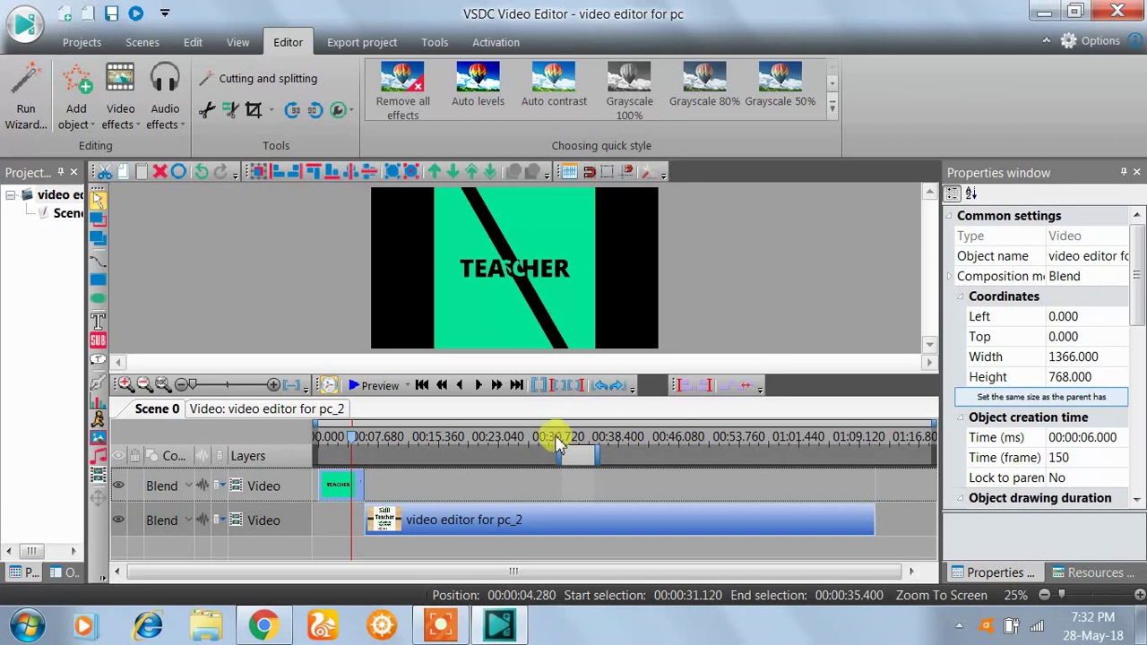
{"action": "left_click_drag", "start_coordinate": [597, 459], "coordinate": [741, 454]}
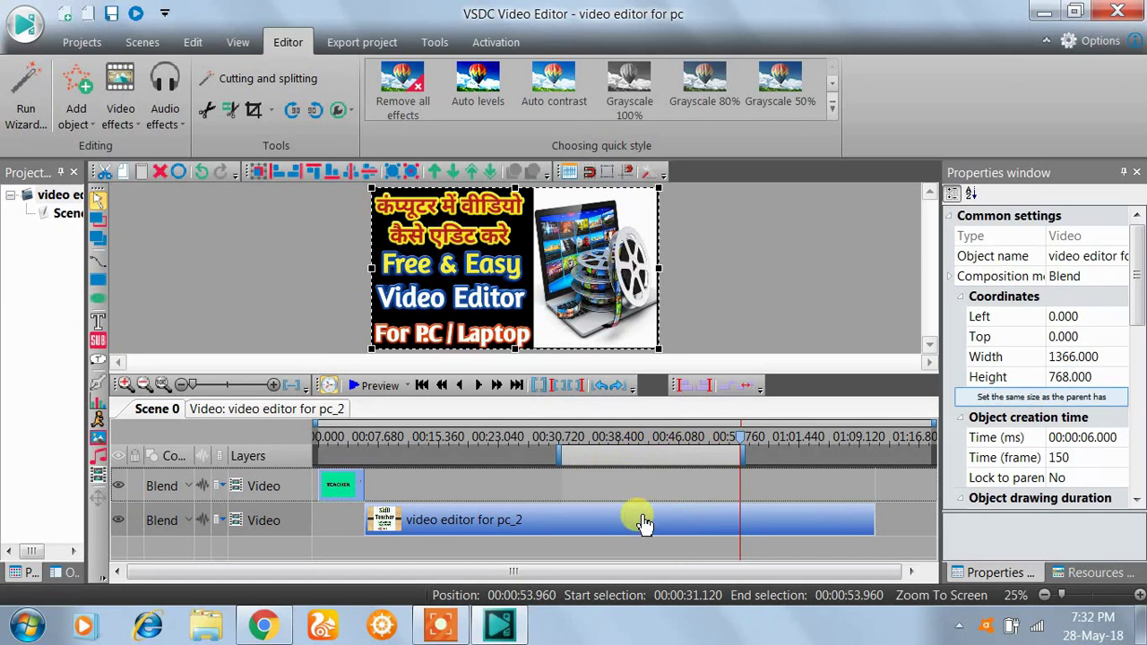
{"action": "mouse_move", "coordinate": [648, 517]}
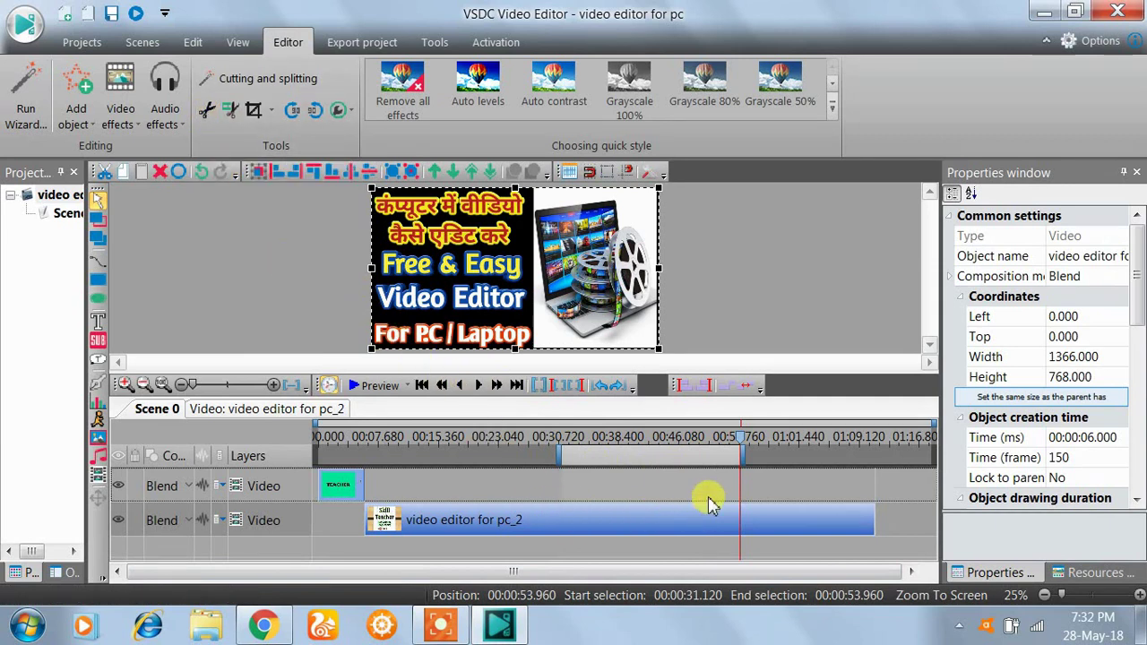
{"action": "key", "text": "Home"}
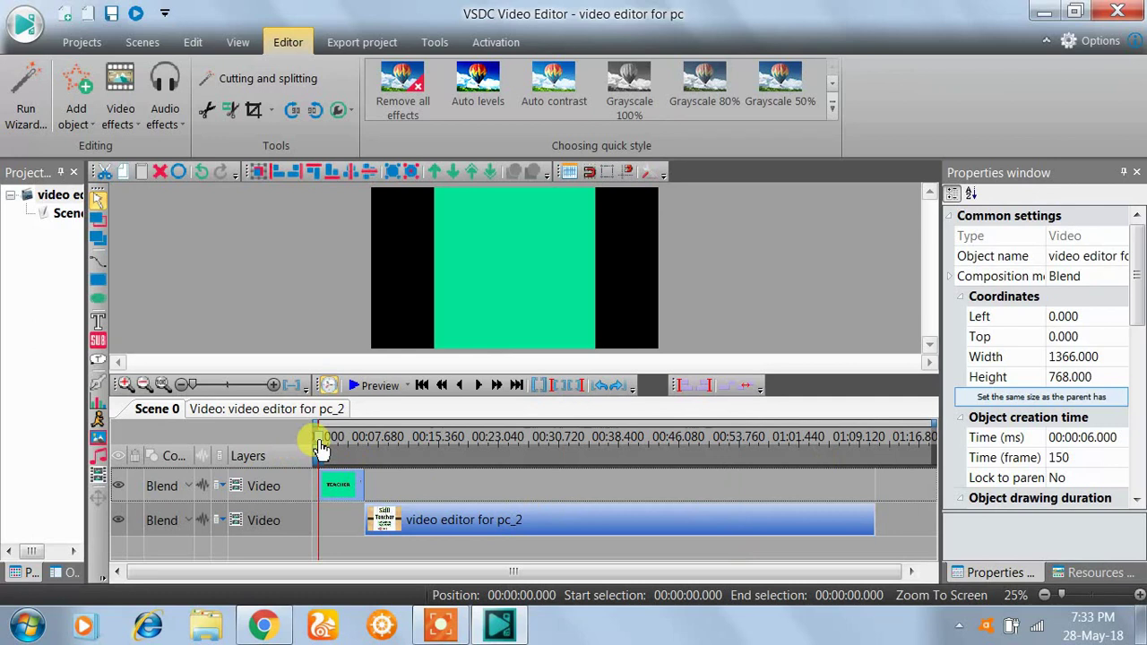
Add the Modus_Operandi_M_O track from the Free Music folder on a new layer from the cursor position at 00:00:05.920.
{"action": "left_click_drag", "start_coordinate": [321, 448], "coordinate": [367, 452]}
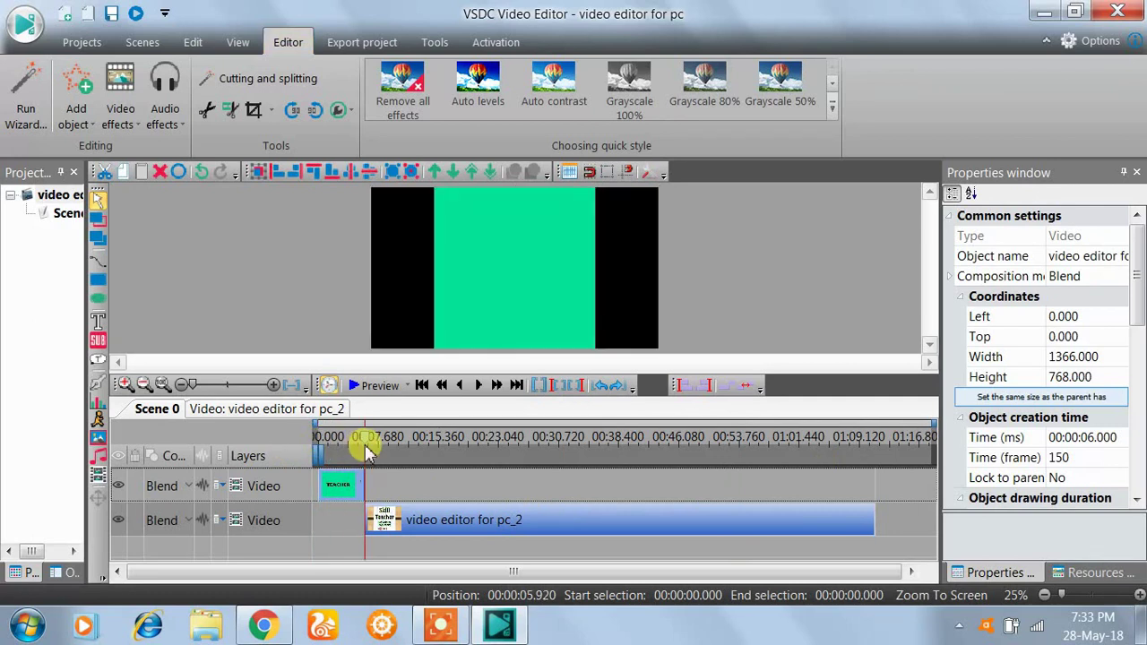
{"action": "left_click", "coordinate": [100, 463]}
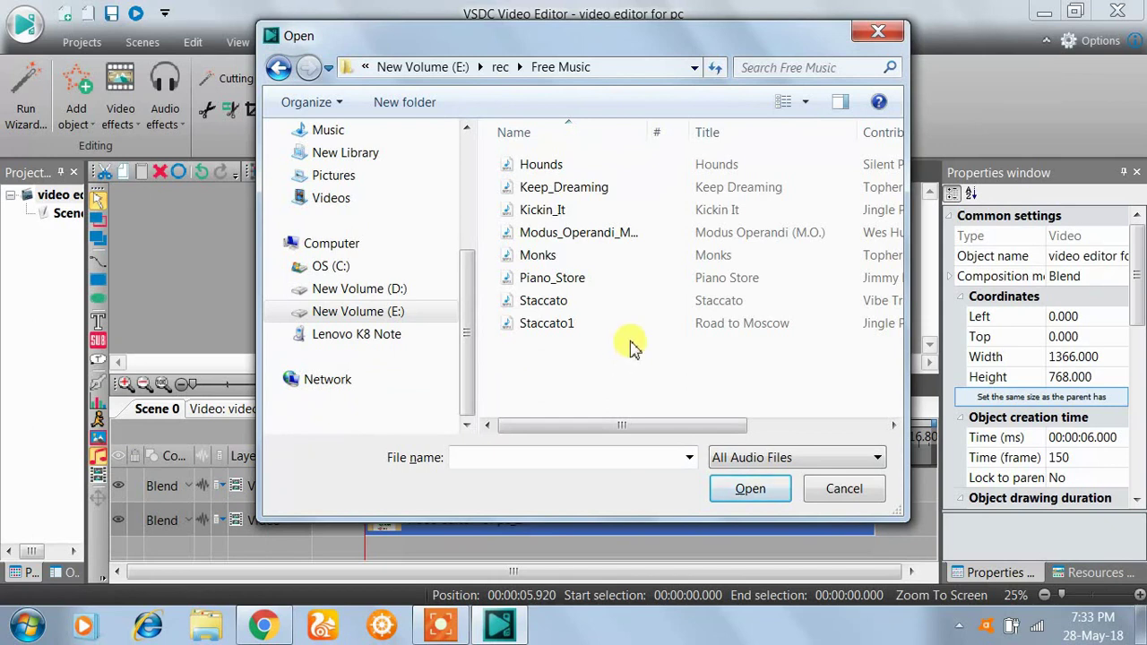
{"action": "left_click", "coordinate": [582, 235]}
{"action": "left_click", "coordinate": [724, 489]}
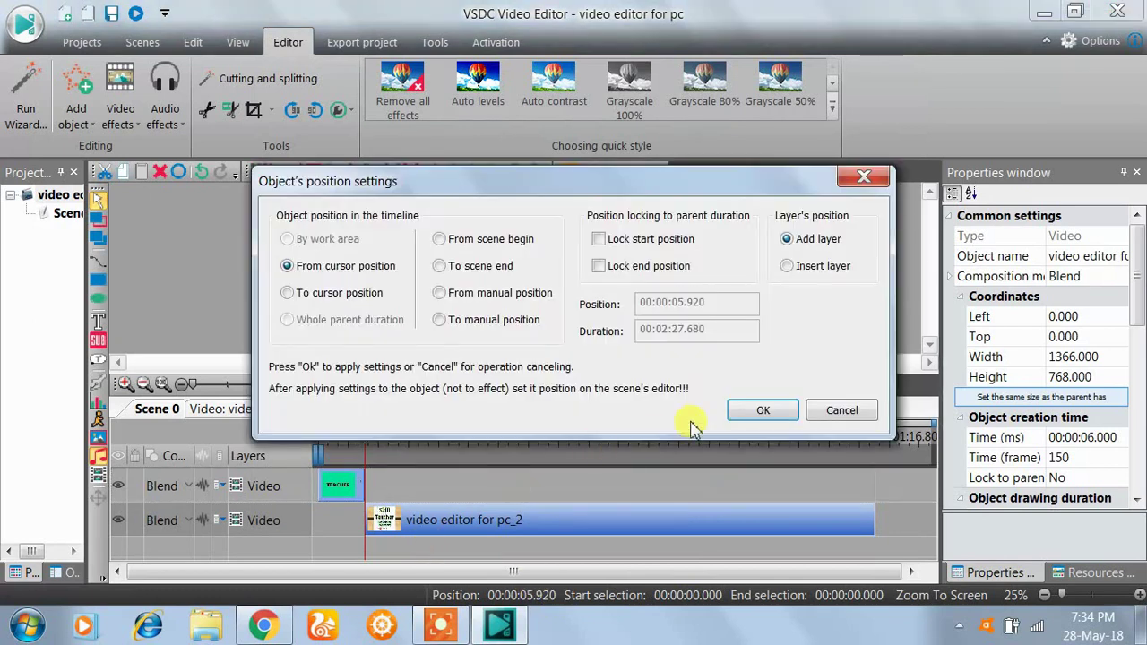
{"action": "left_click", "coordinate": [762, 412]}
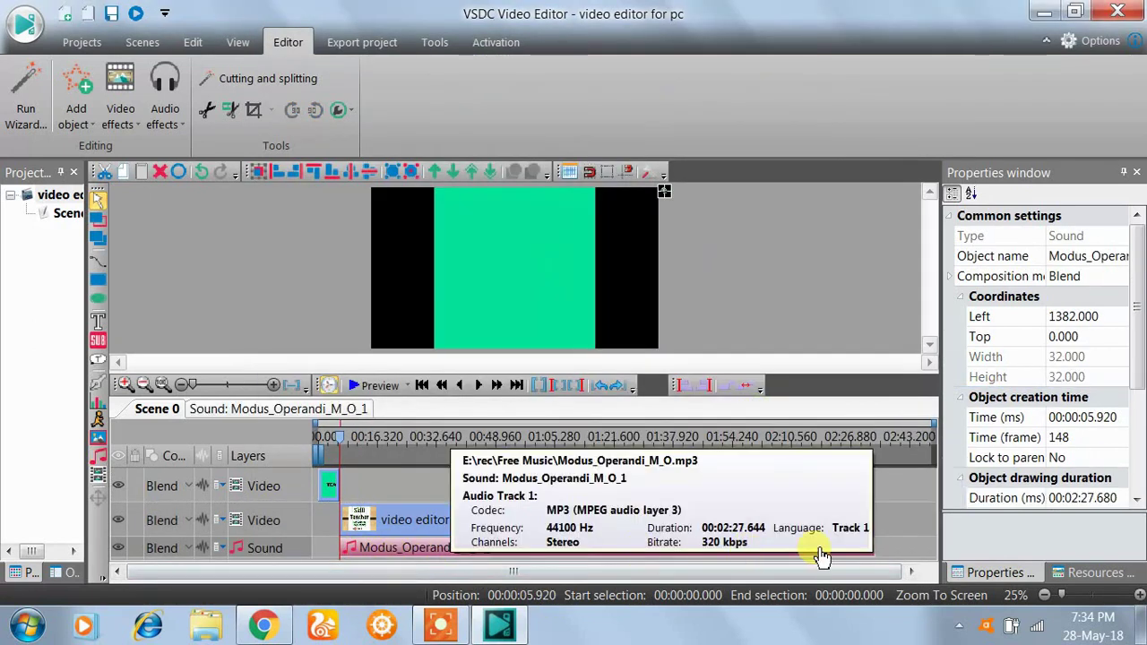
Shorten the Modus_Operandi_M_O sound clip on the timeline to a duration of about 17.8 seconds.
{"action": "left_click_drag", "start_coordinate": [869, 553], "coordinate": [399, 550]}
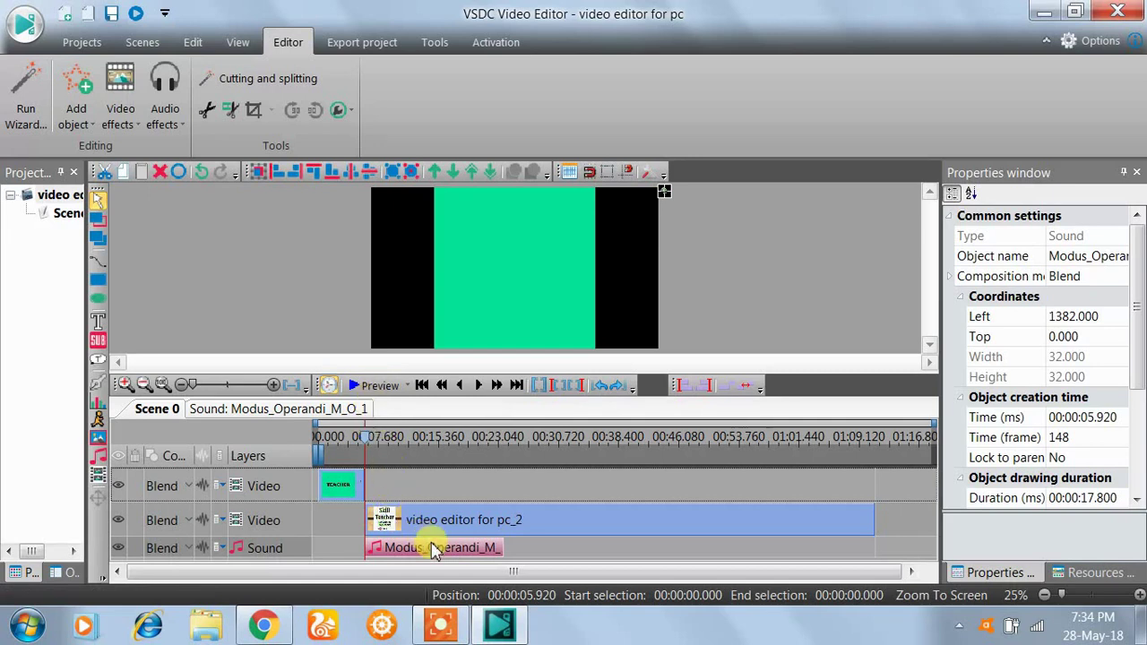
{"action": "mouse_move", "coordinate": [439, 522]}
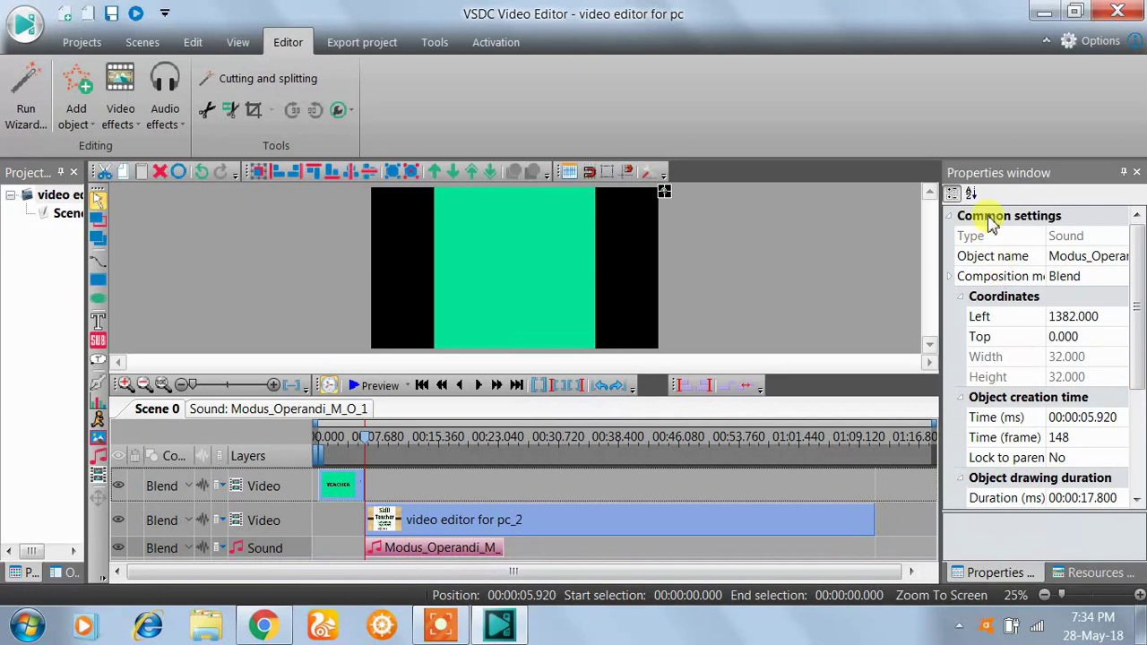
Lower the audio volume of the Modus_Operandi_M_O sound clip to -22.0 dB.
{"action": "left_click_drag", "start_coordinate": [1136, 287], "coordinate": [1136, 403]}
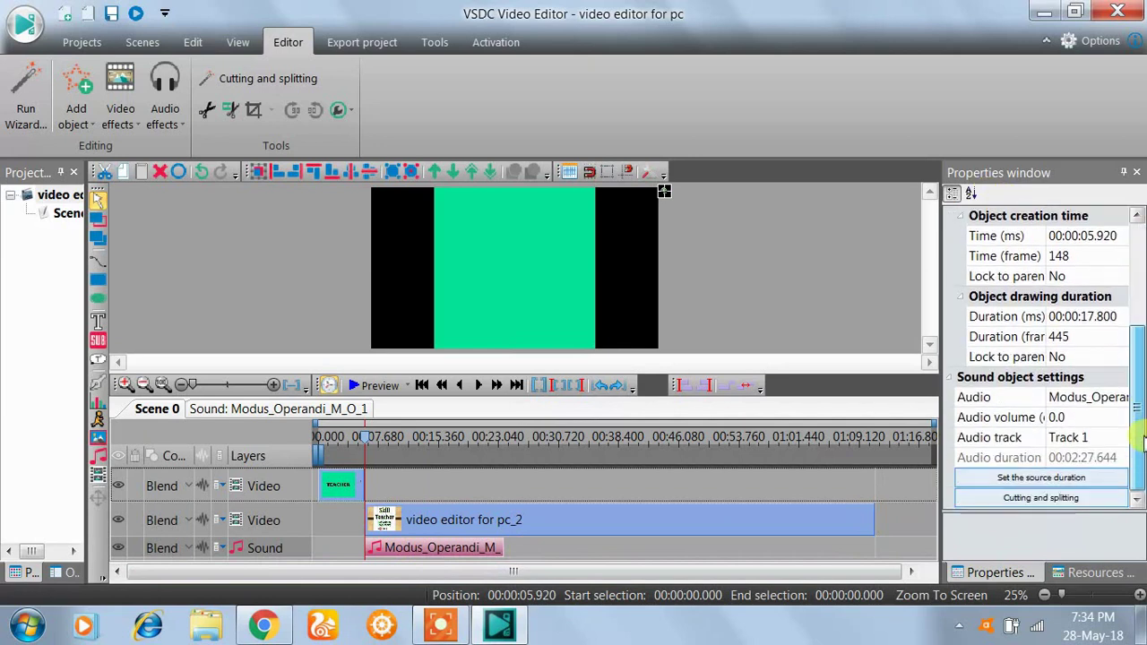
{"action": "left_click", "coordinate": [1089, 417]}
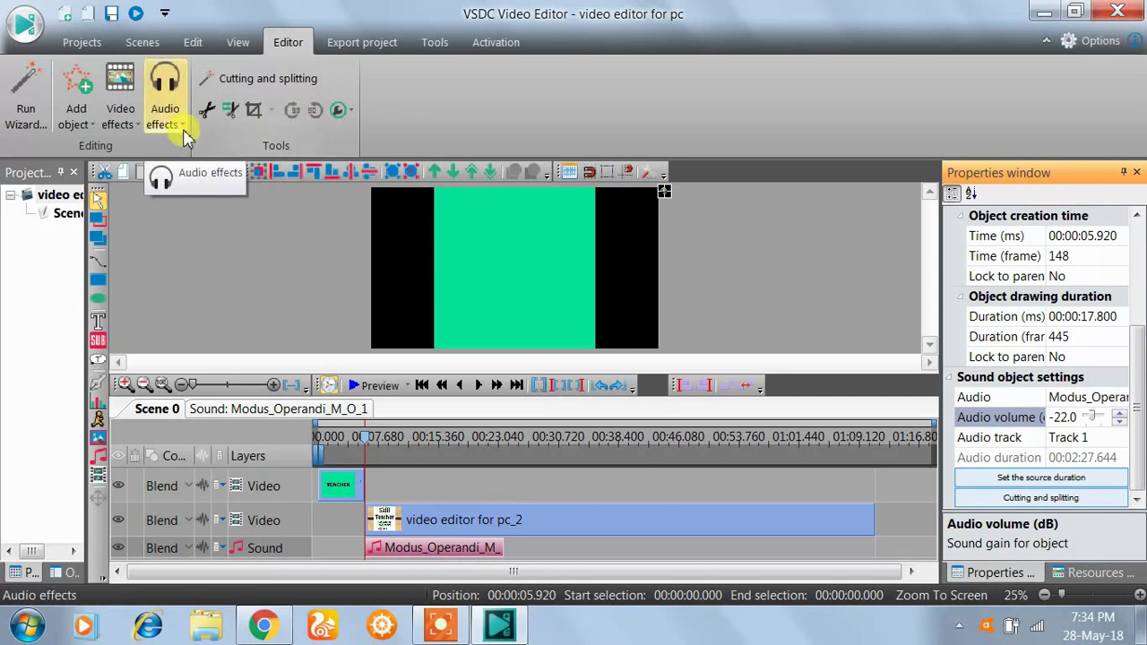
{"action": "left_click", "coordinate": [131, 128]}
{"action": "mouse_move", "coordinate": [190, 190]}
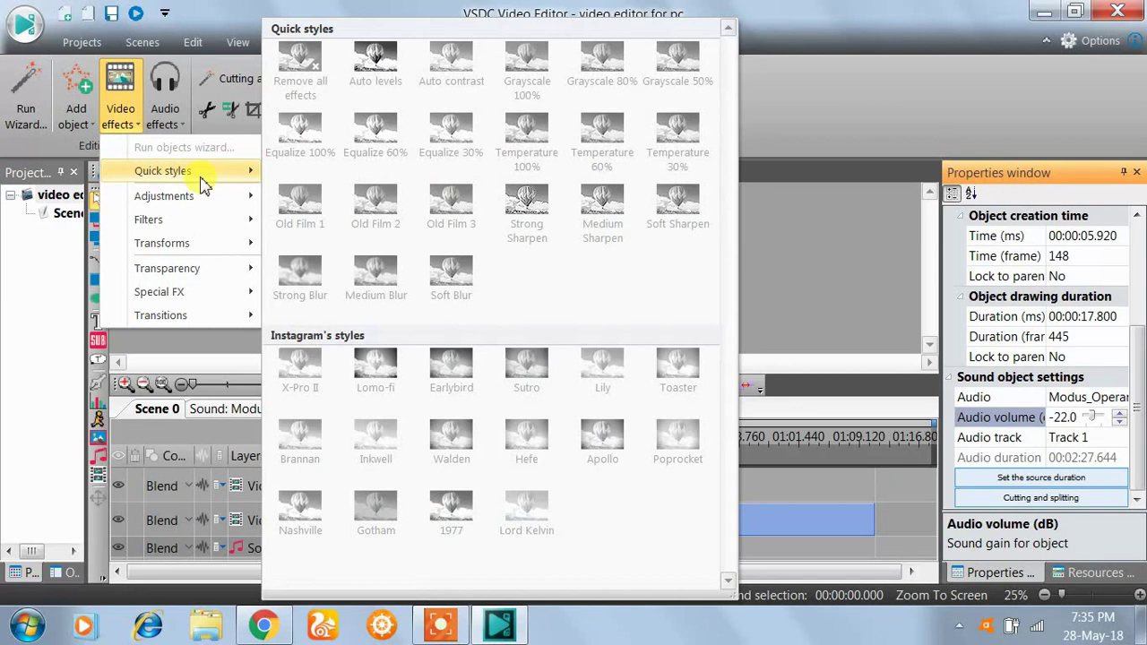
{"action": "left_click", "coordinate": [878, 104]}
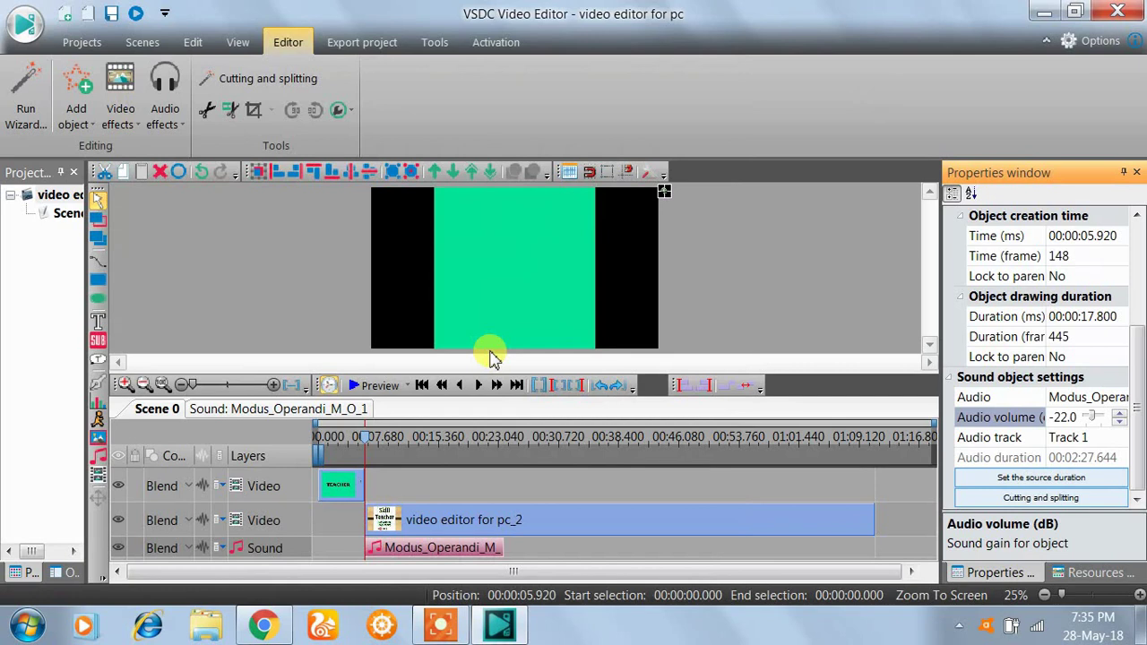
Open the project export settings and set the output file to "video editor for pc" as AVI video on the Desktop.
{"action": "left_click", "coordinate": [82, 43]}
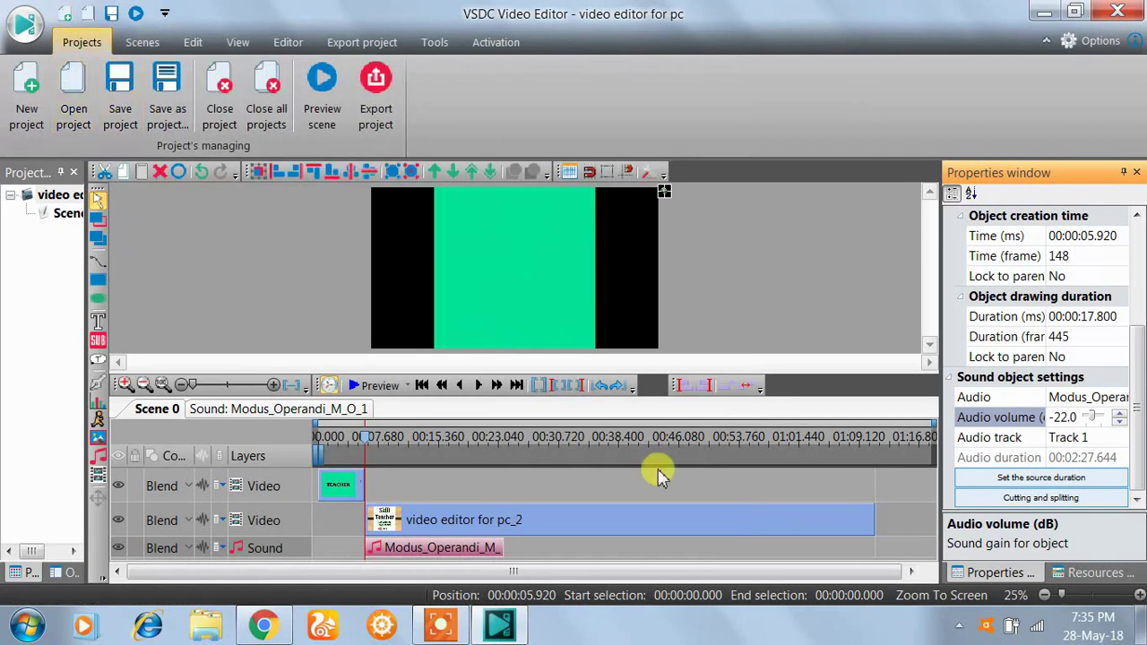
{"action": "left_click", "coordinate": [380, 95]}
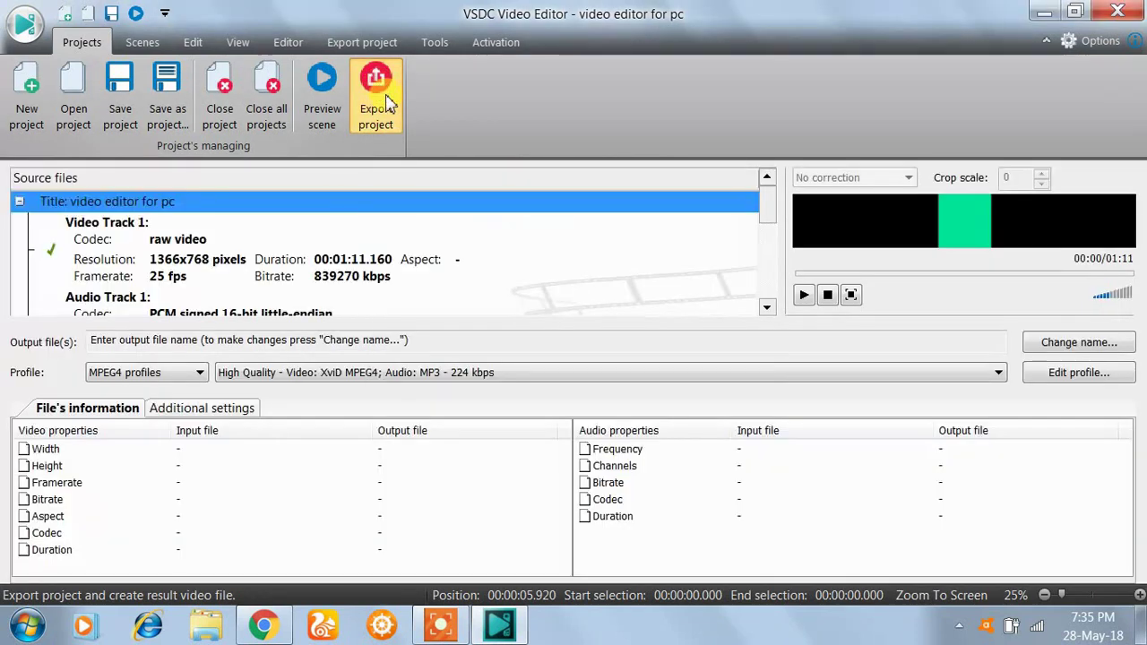
{"action": "left_click", "coordinate": [1090, 346]}
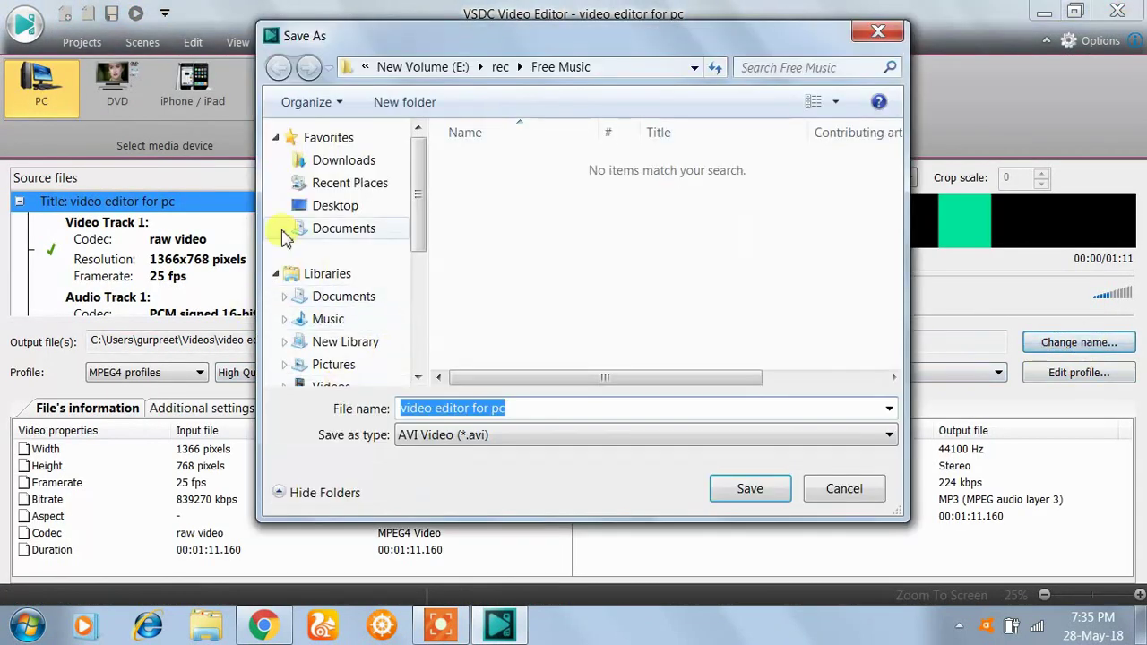
{"action": "left_click", "coordinate": [354, 207]}
{"action": "left_click", "coordinate": [755, 495]}
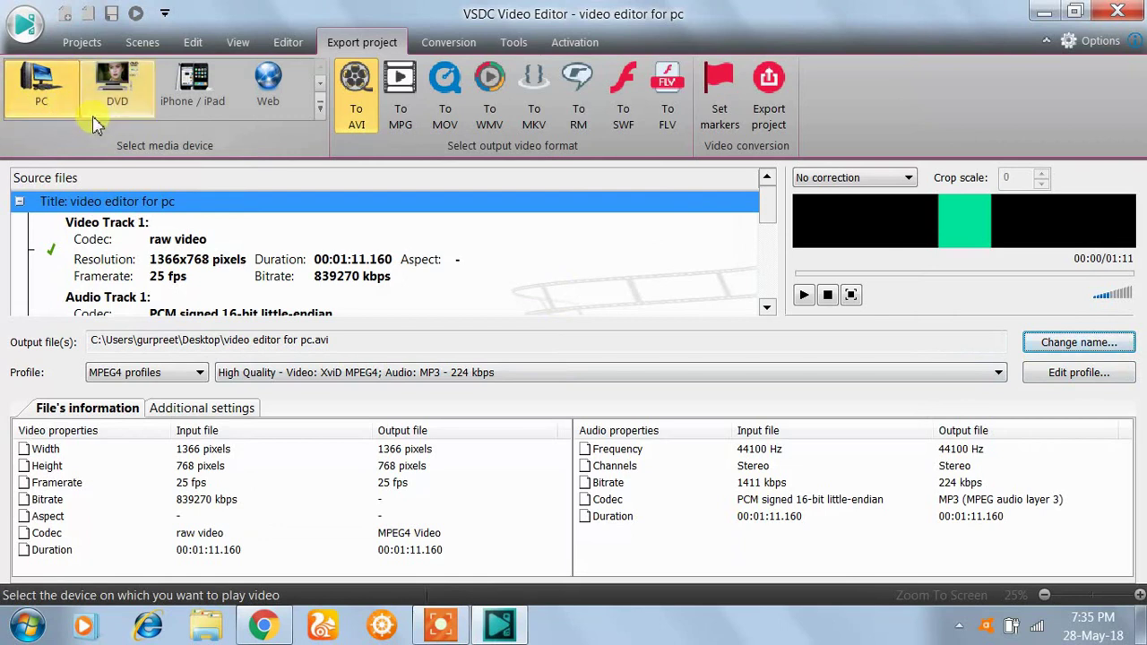
{"action": "left_click", "coordinate": [319, 108]}
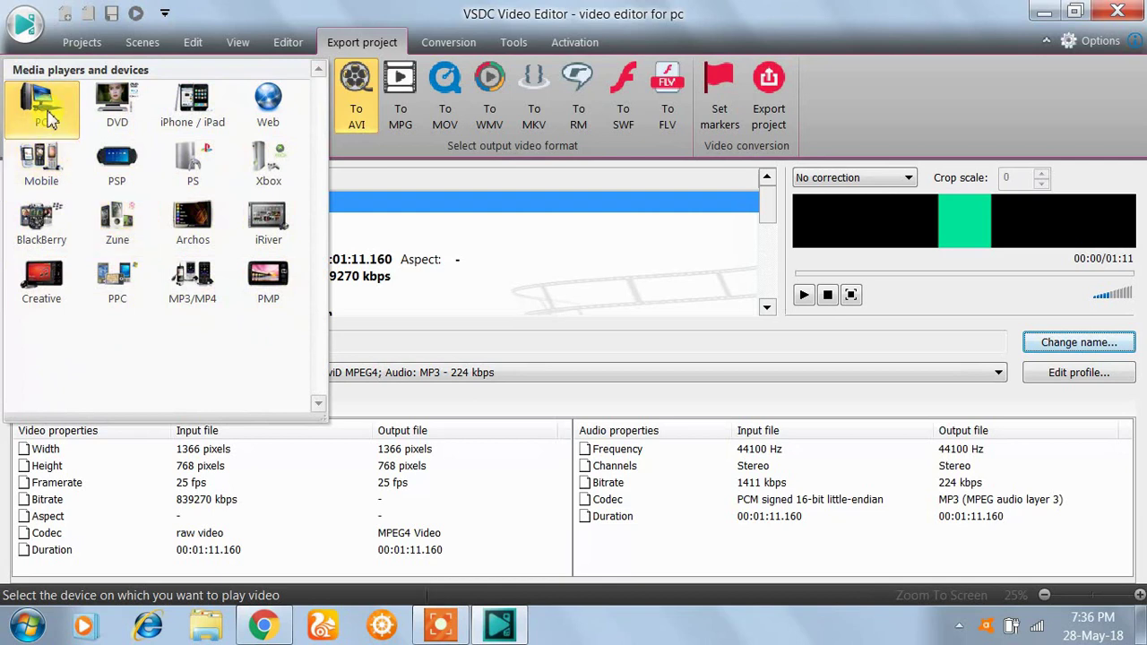
{"action": "left_click", "coordinate": [907, 114]}
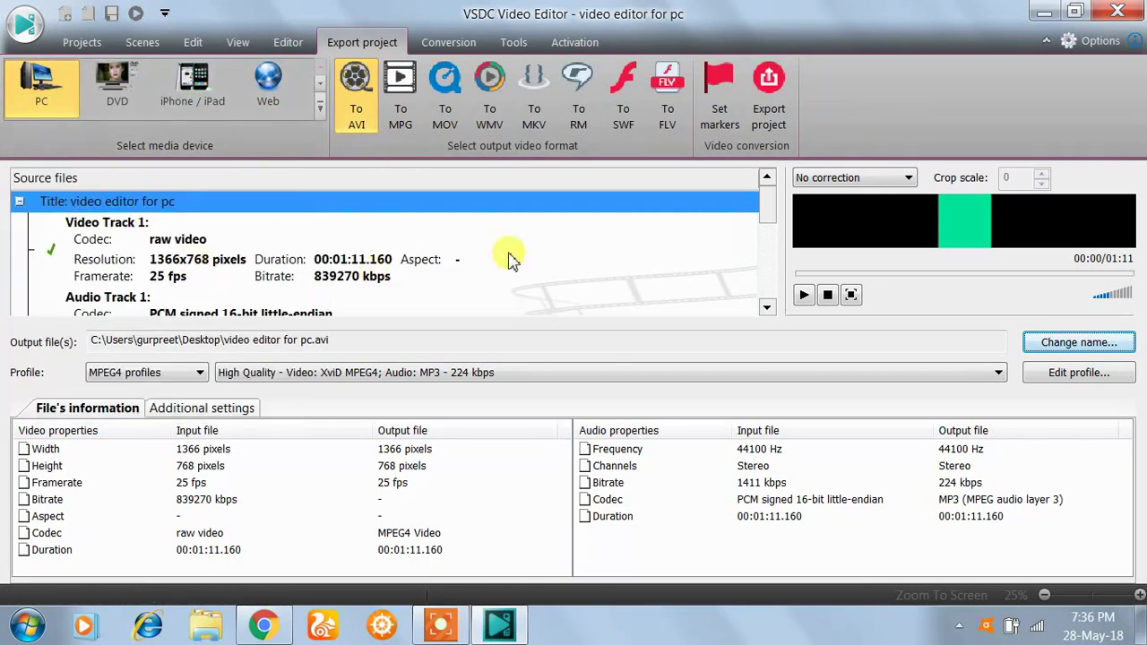
Try to export the project as AVI for PC, dismiss the upgrade offer and minimise the editor window.
{"action": "left_click", "coordinate": [776, 99]}
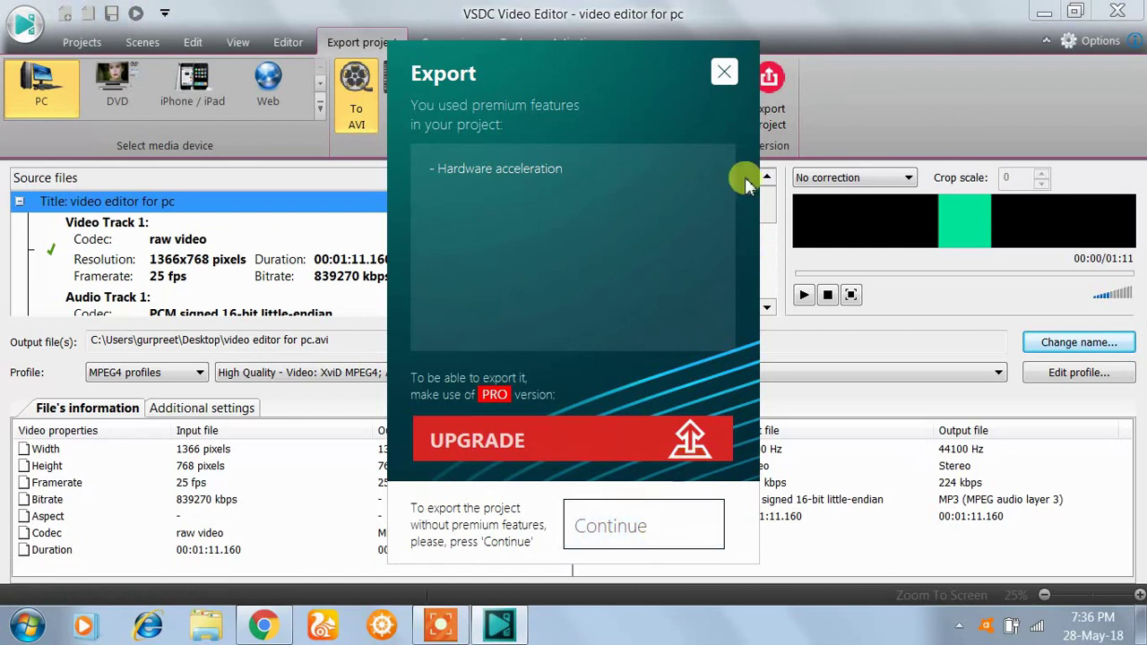
{"action": "left_click", "coordinate": [725, 73]}
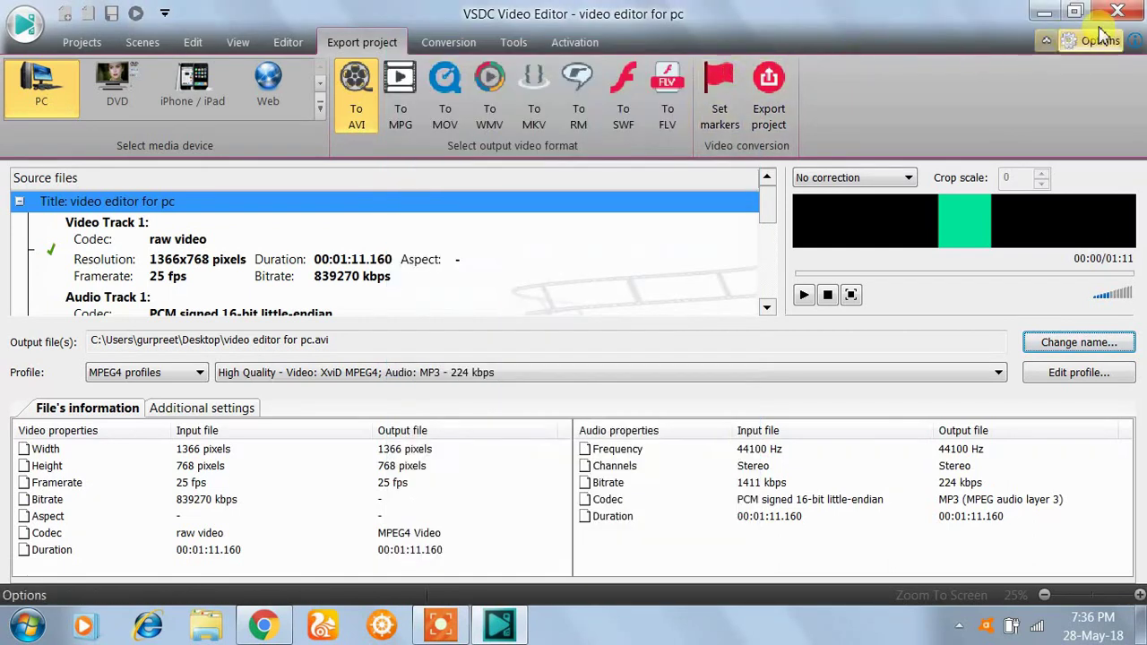
{"action": "left_click", "coordinate": [1045, 11]}
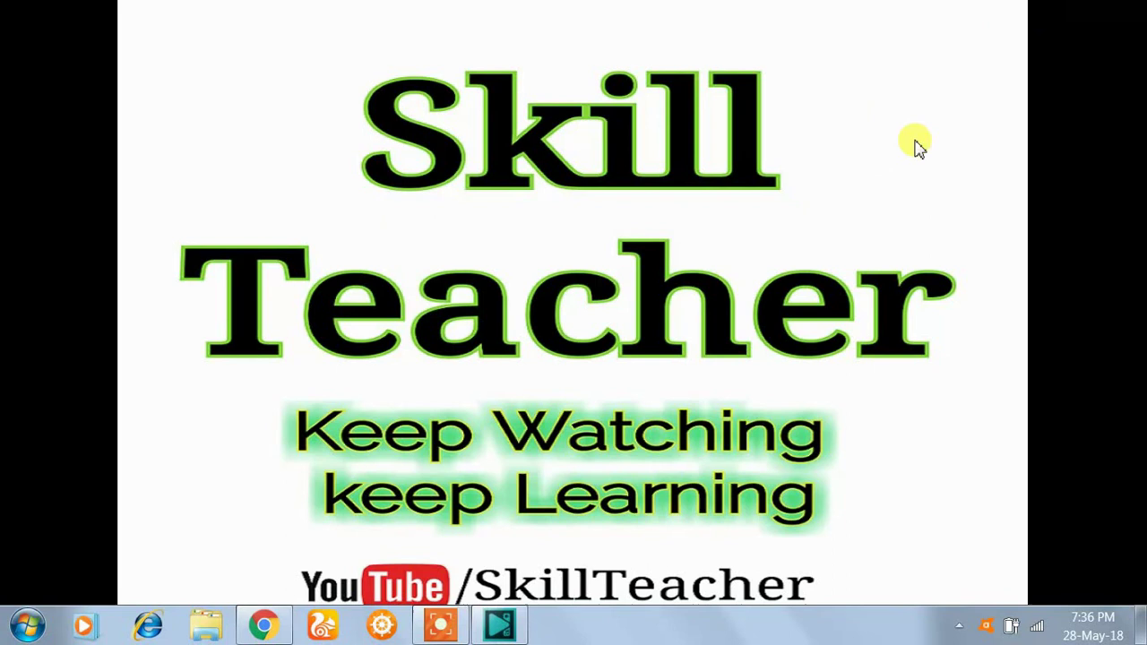